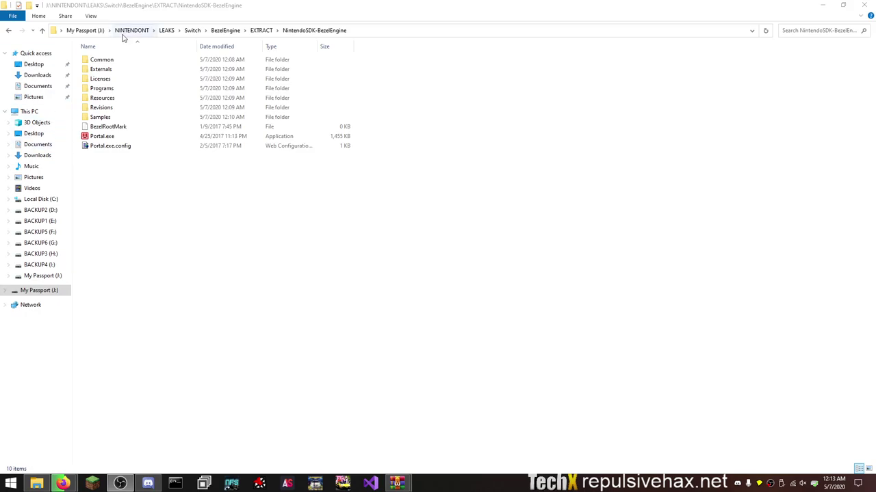
- Look through the nested subfolders of Common and the contents of Externals, returning to the NintendoSDK-BezelEngine folder in between
double_click(117, 61)
double_click(117, 61)
double_click(117, 61)
double_click(117, 61)
left_click(327, 31)
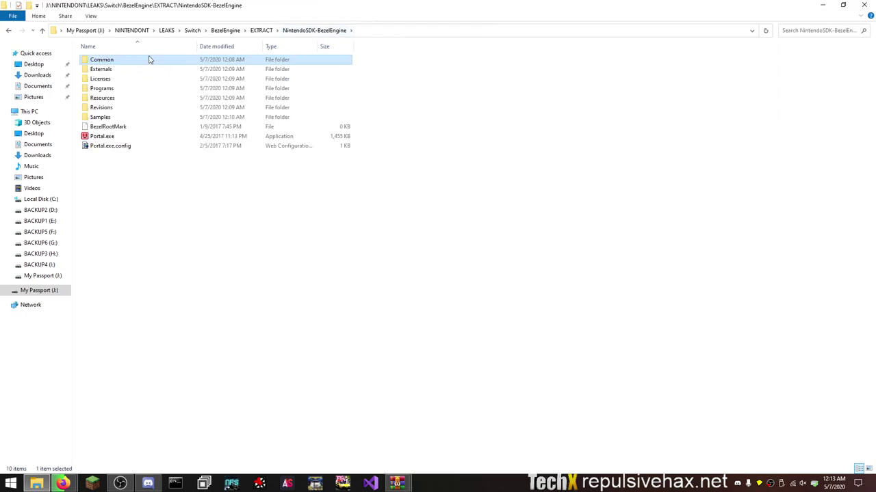
double_click(104, 70)
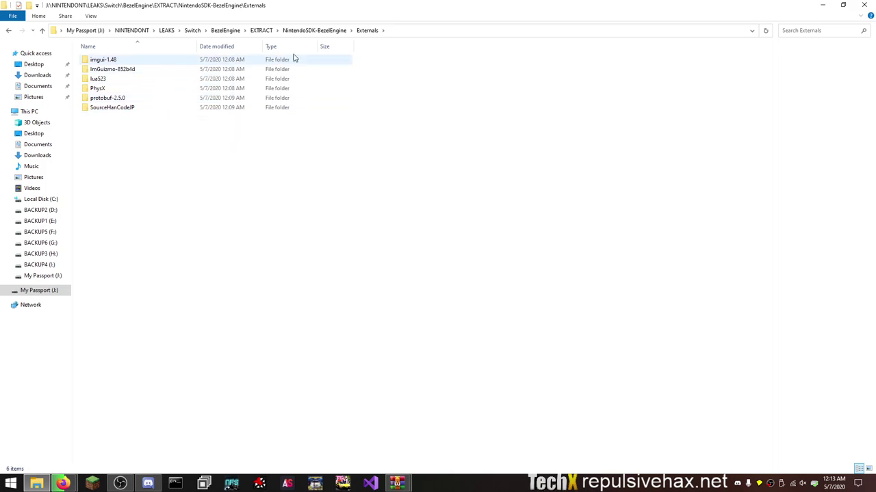
left_click(333, 33)
- Look through the Licenses folder and its dear imgui subfolder, and return to the NintendoSDK-BezelEngine folder
double_click(190, 79)
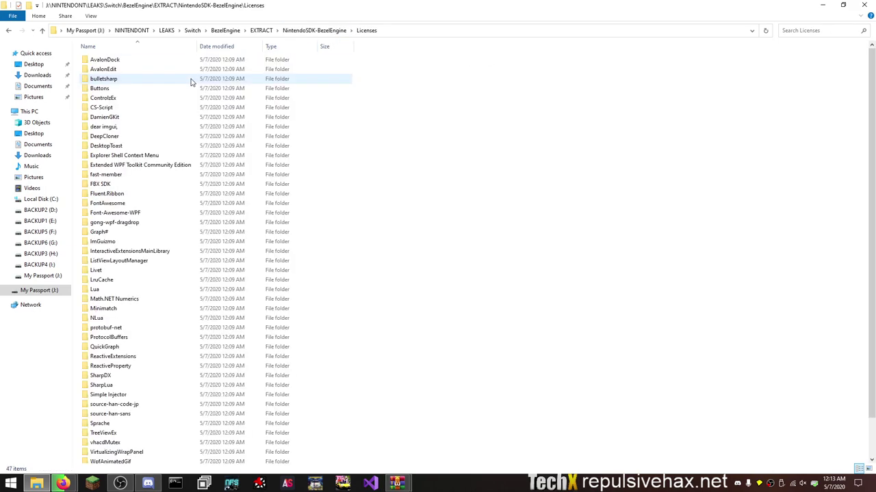
scroll(219, 65, "down", 2)
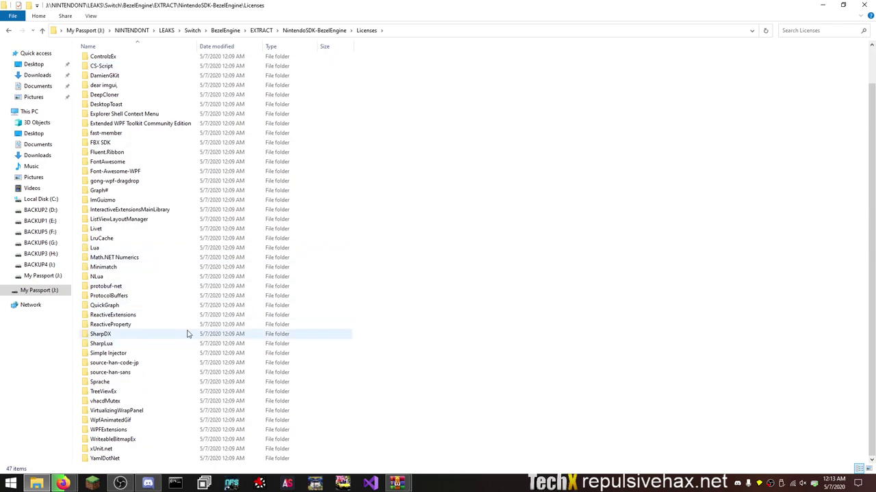
scroll(192, 253, "up", 2)
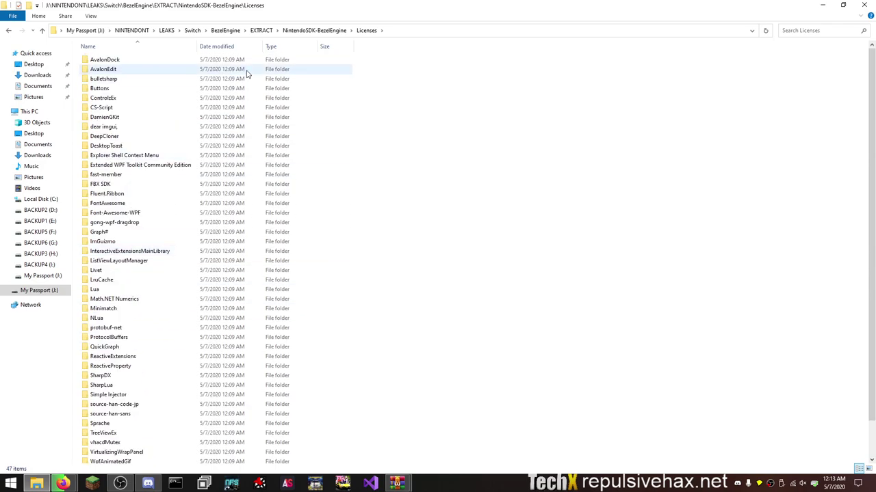
double_click(213, 132)
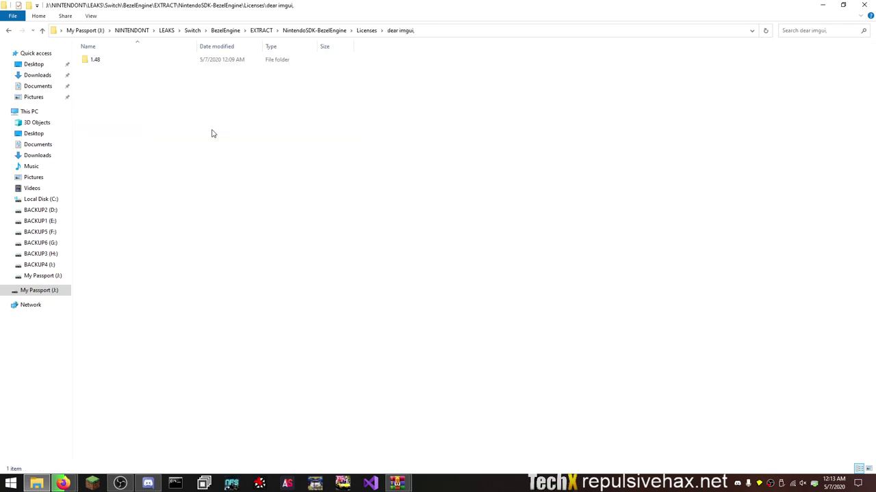
left_click(316, 30)
- Look through Programs\Gfw\Tools down to Maya\AETemplate and return to the NintendoSDK-BezelEngine folder
double_click(205, 88)
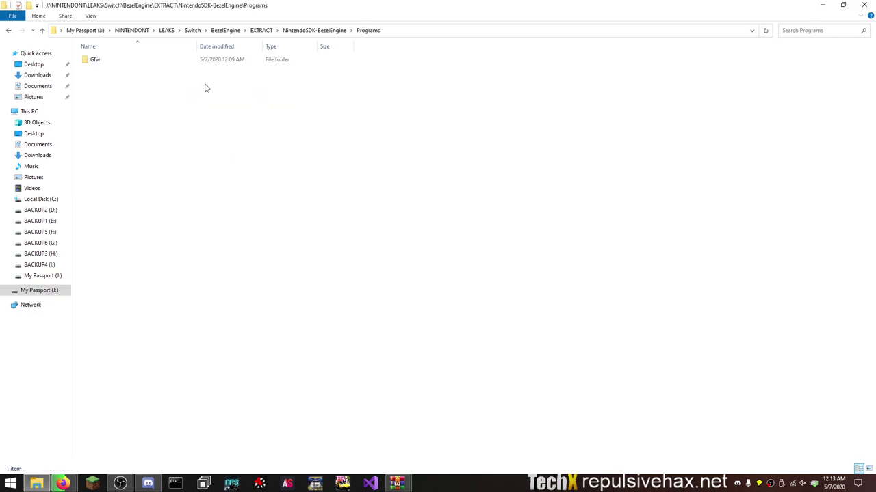
double_click(202, 61)
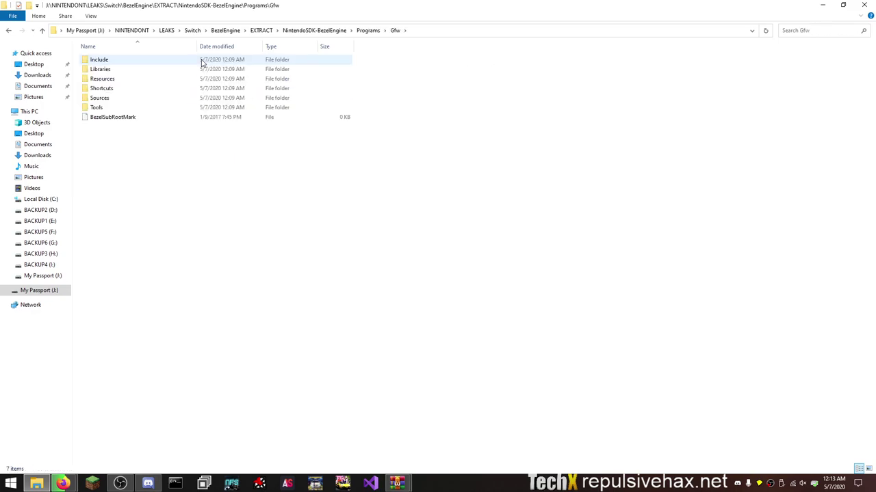
double_click(186, 108)
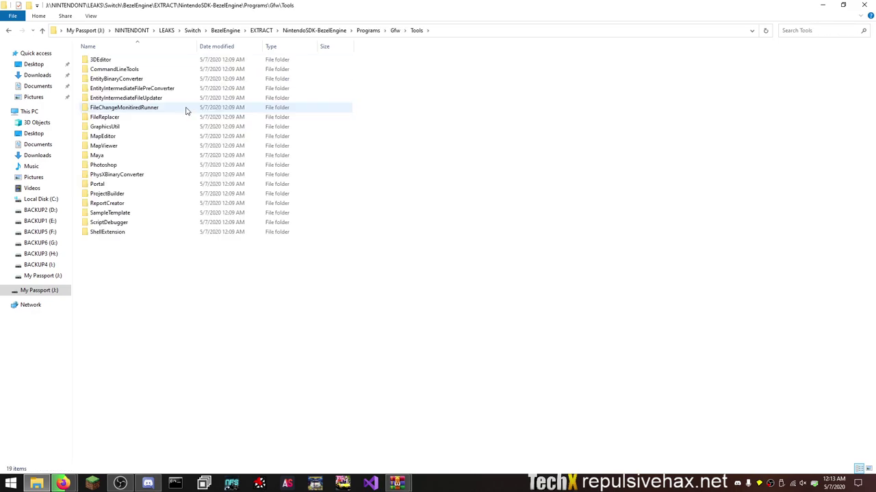
double_click(167, 157)
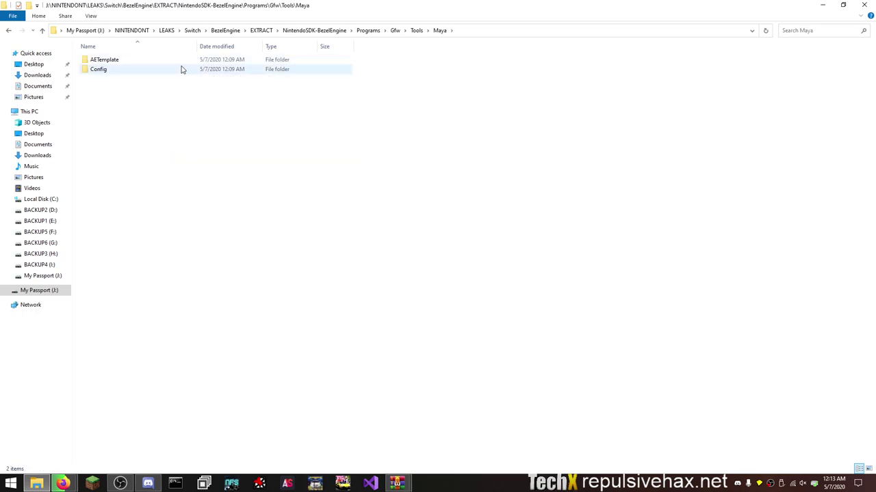
double_click(190, 60)
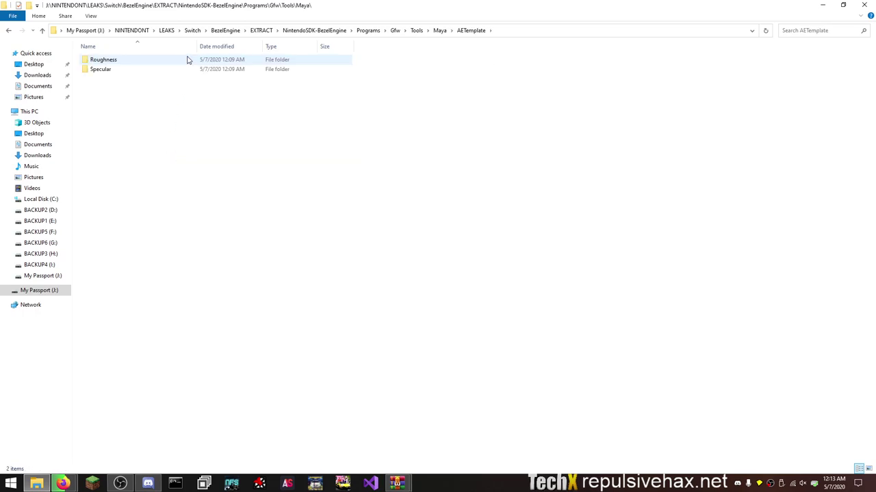
left_click(375, 32)
left_click(335, 32)
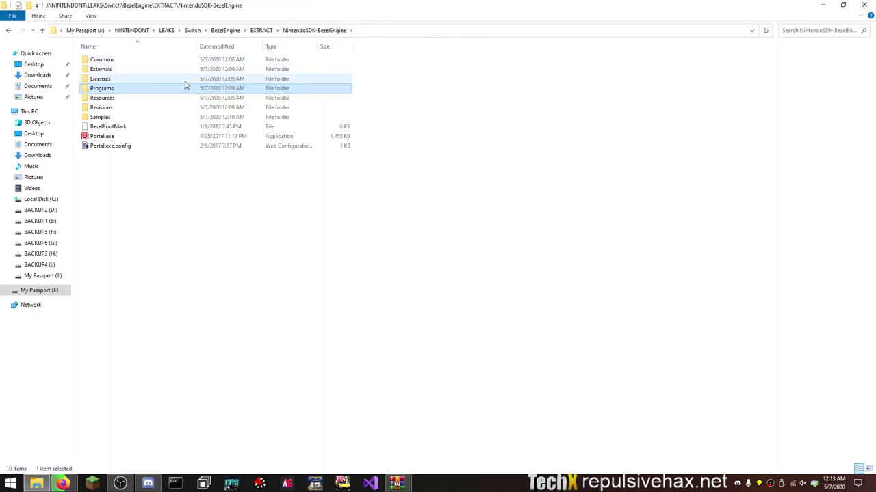
- Look inside the Resources folder and its first subfolder, and return to the NintendoSDK-BezelEngine folder
double_click(177, 98)
double_click(188, 61)
left_click(304, 30)
- Read both revision text files in the Revisions folder, close them and return to the NintendoSDK-BezelEngine folder
left_click(158, 109)
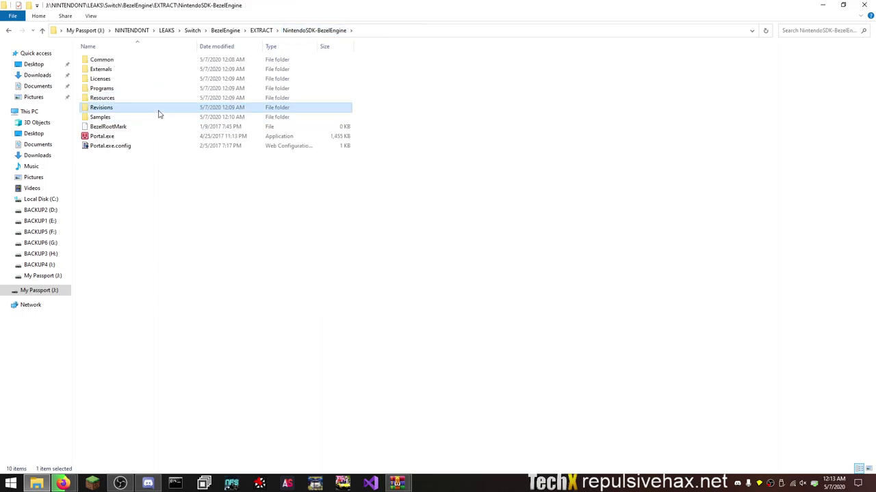
double_click(158, 112)
double_click(189, 60)
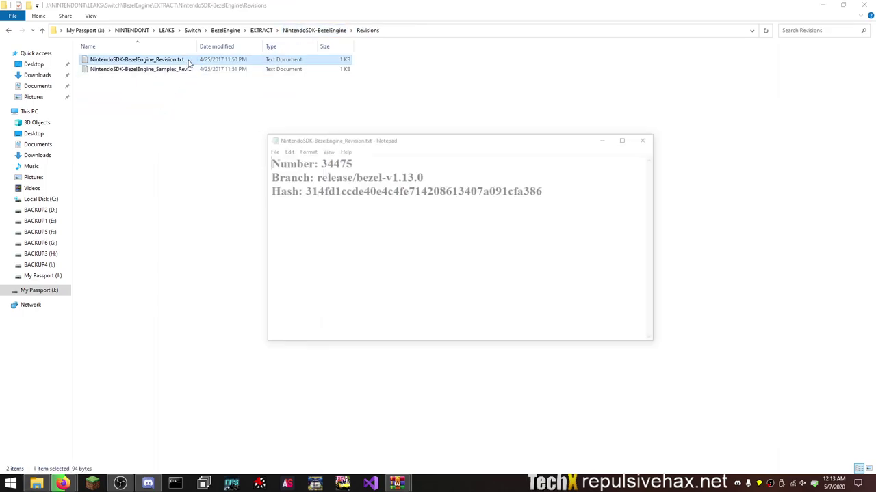
left_click(642, 140)
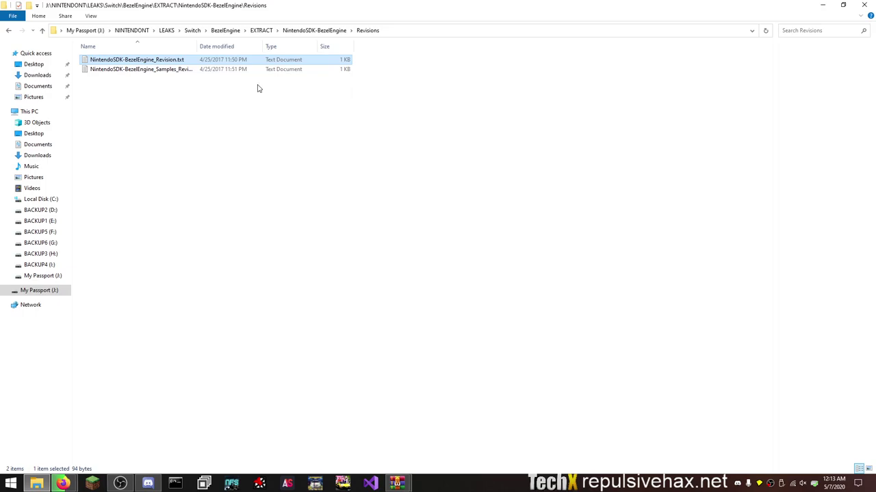
double_click(256, 71)
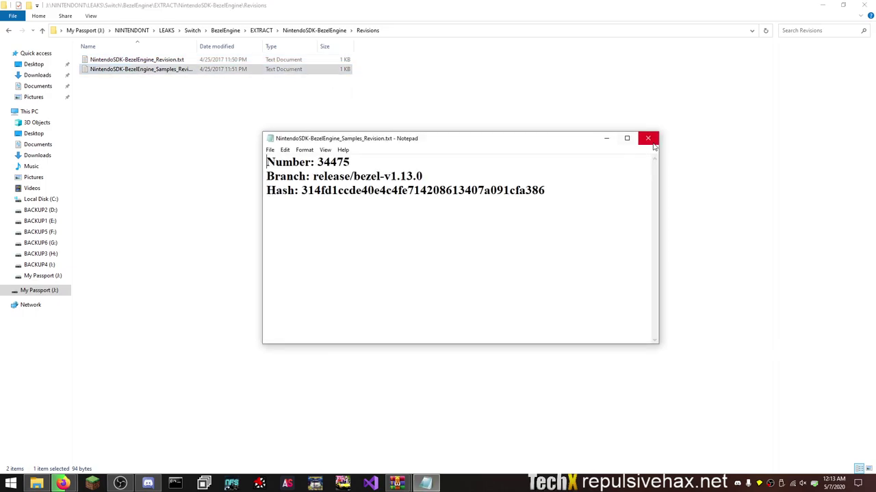
left_click(652, 143)
left_click(320, 30)
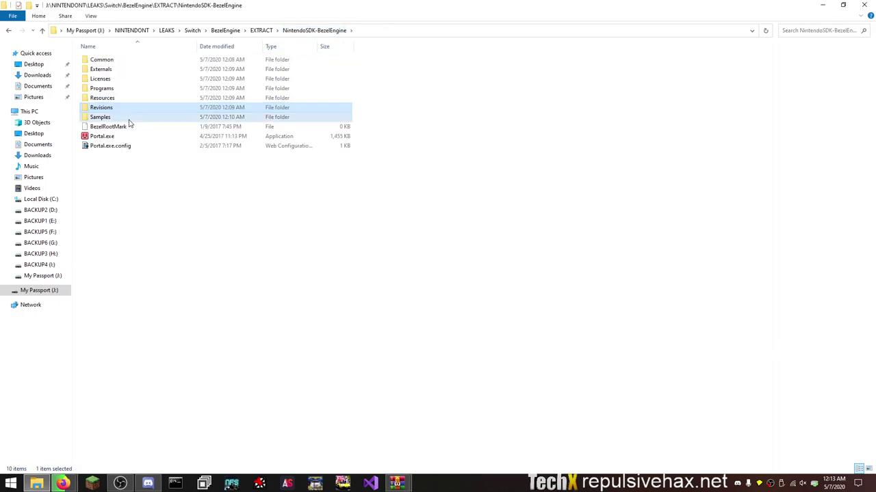
- Open the Samples\Outputs\x64\TopDownTemplate\NX_VS2015_Develop folder
left_click(131, 120)
double_click(130, 119)
double_click(142, 88)
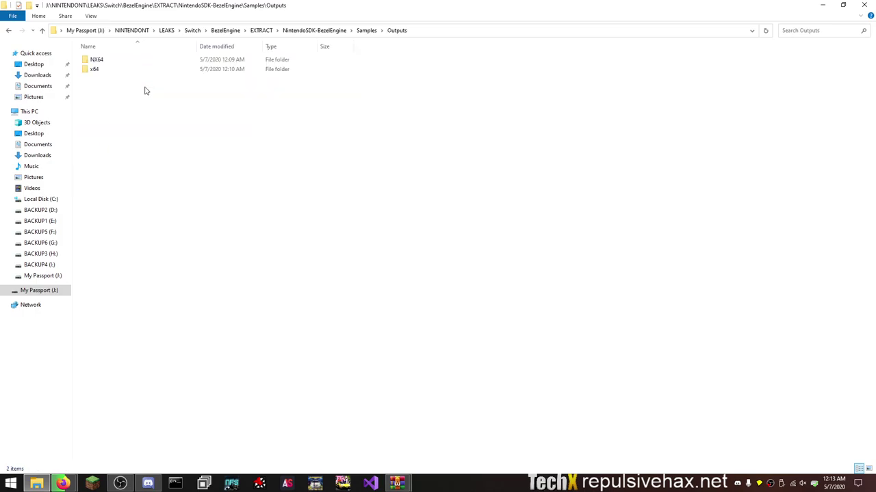
double_click(151, 69)
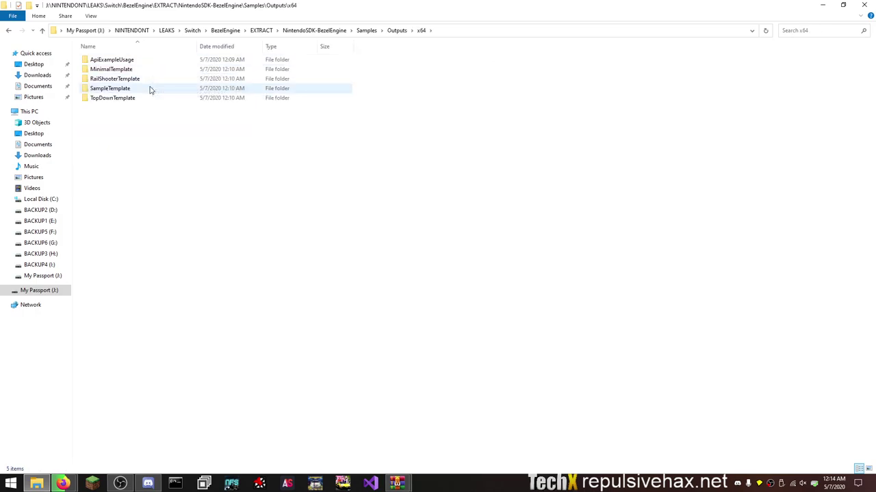
double_click(155, 99)
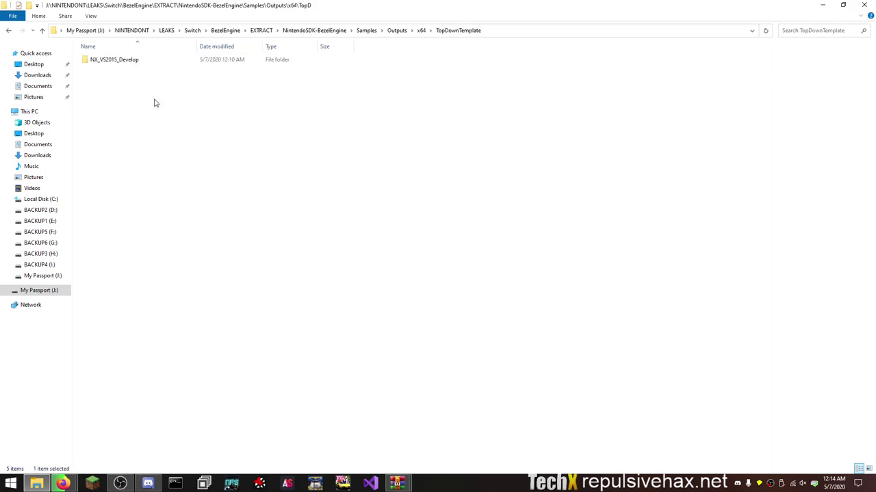
double_click(156, 62)
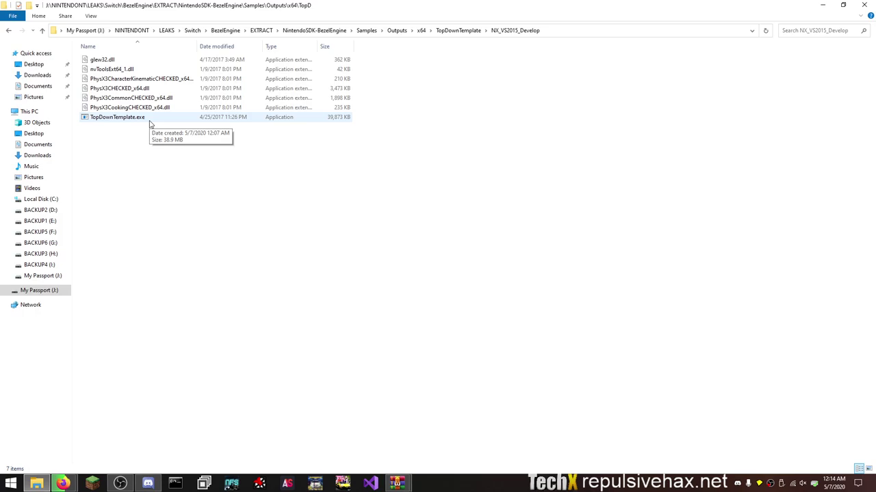
- Run TopDownTemplate.exe, dismissing its startup error, refusing firewall access and declining to debug the application
double_click(130, 117)
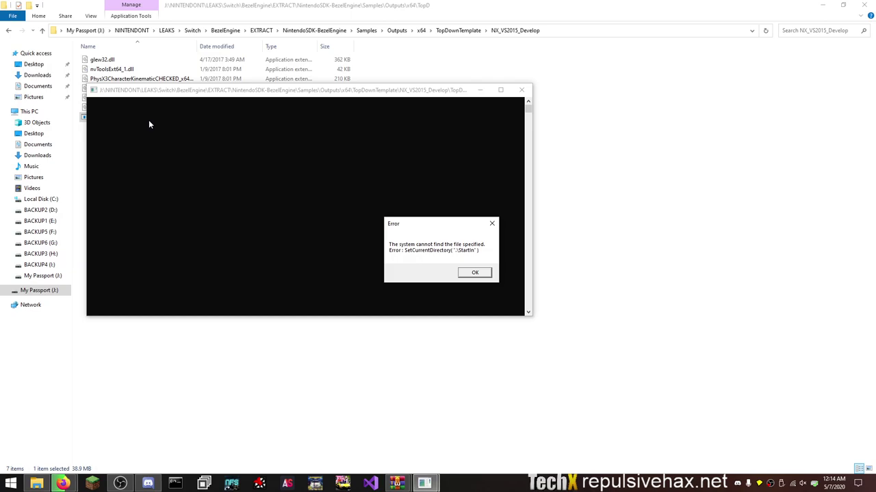
left_click(475, 273)
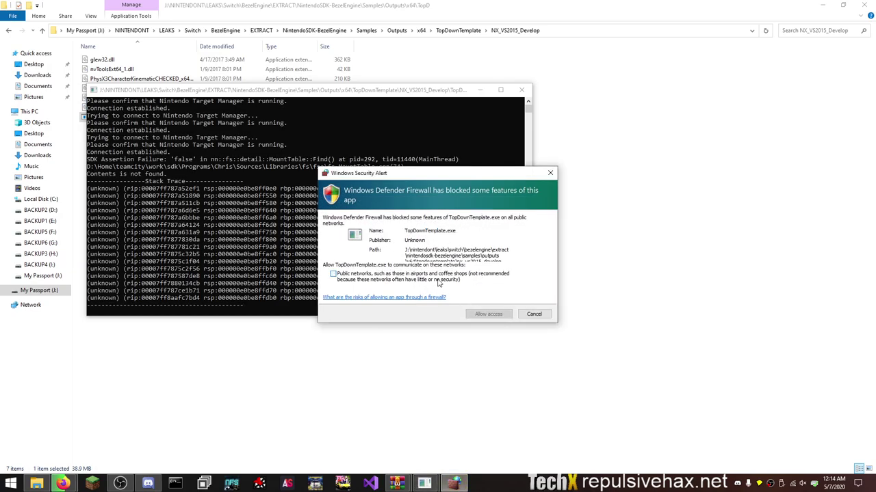
left_click(534, 314)
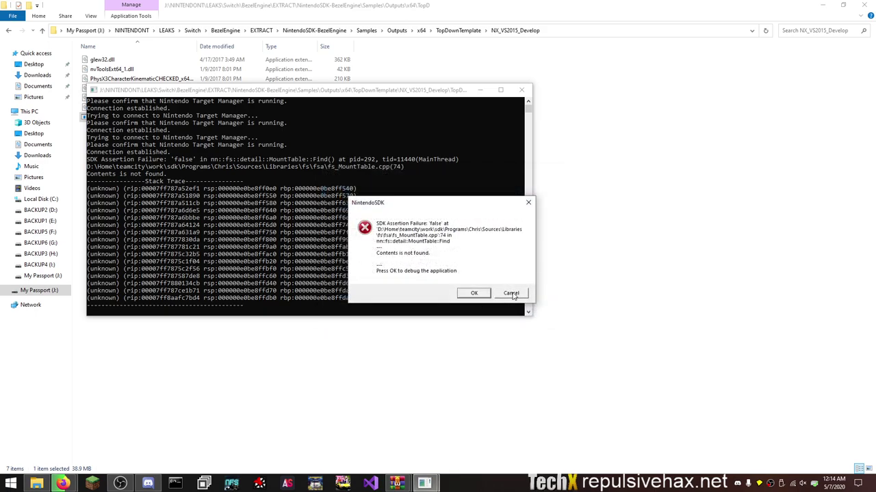
left_click(511, 293)
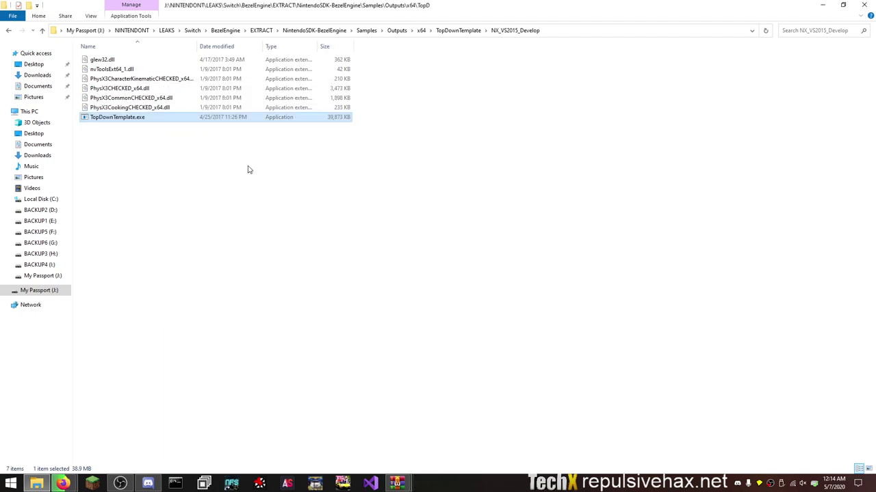
- Go back to the x64 folder and open SampleTemplate\NX_VS2015_Develop
left_click(441, 31)
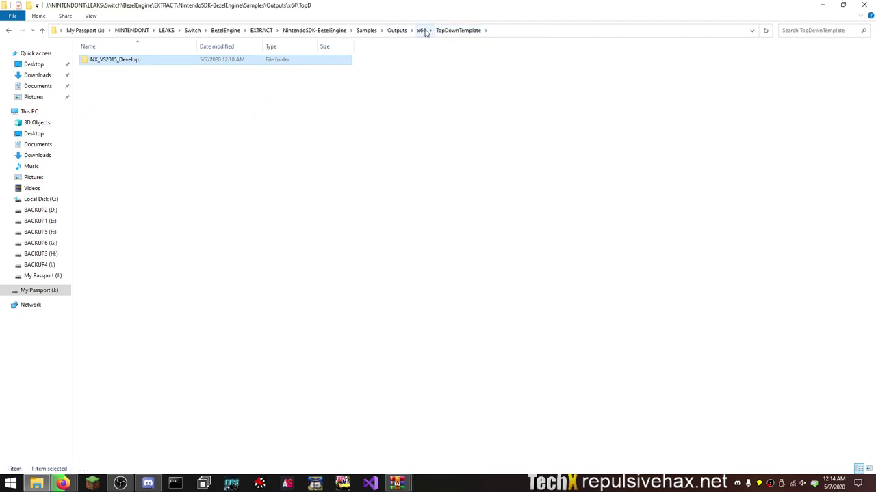
left_click(422, 31)
double_click(182, 88)
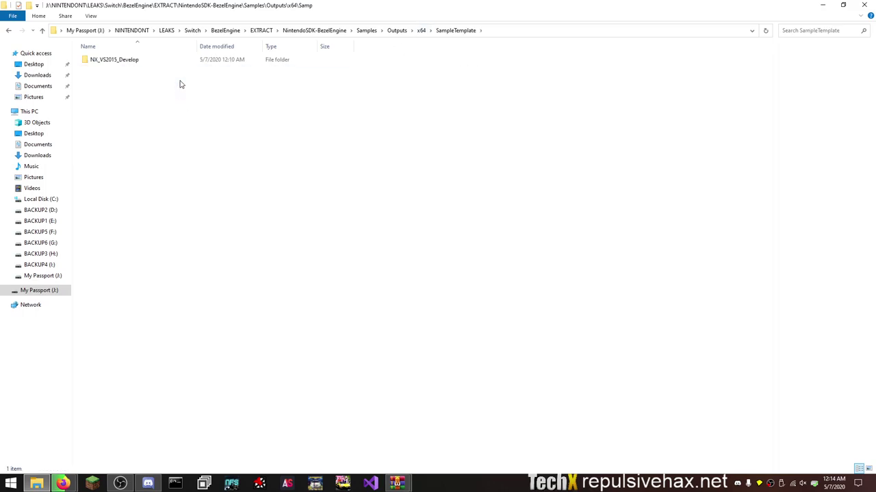
double_click(184, 64)
- Run SampleTemplate.exe, dismissing its startup error, refusing firewall access and accepting the debug prompt, and close its console window
double_click(138, 120)
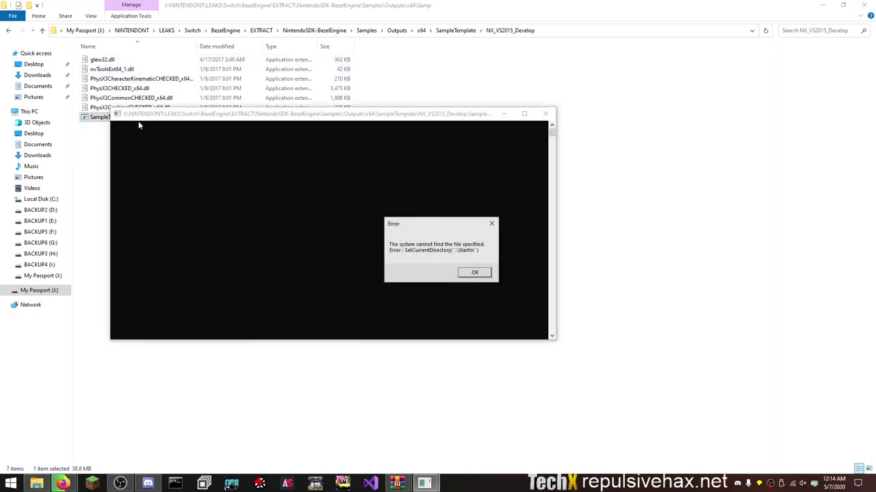
left_click(464, 273)
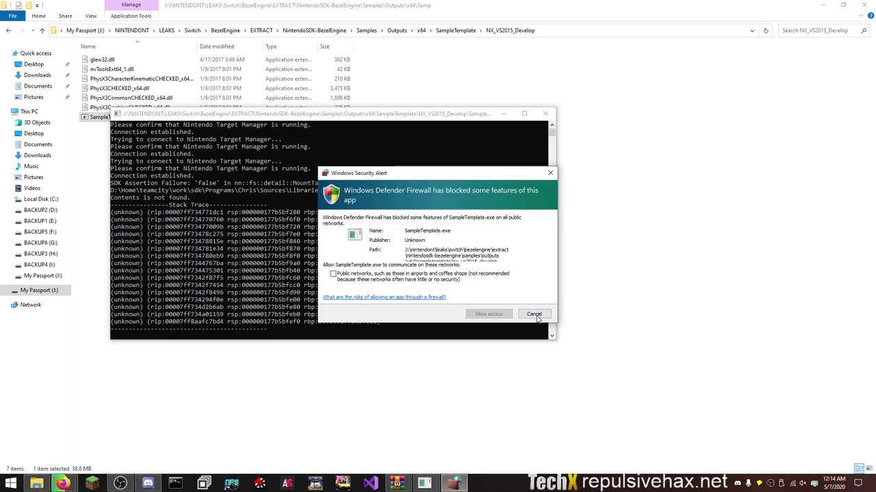
left_click(534, 315)
left_click(471, 294)
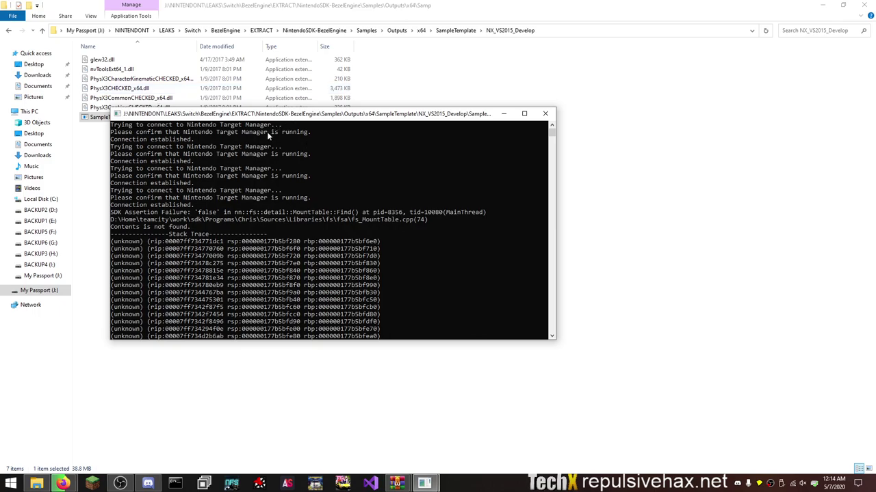
left_click(545, 114)
- Close both open BezelEngine archive windows
mouse_move(397, 483)
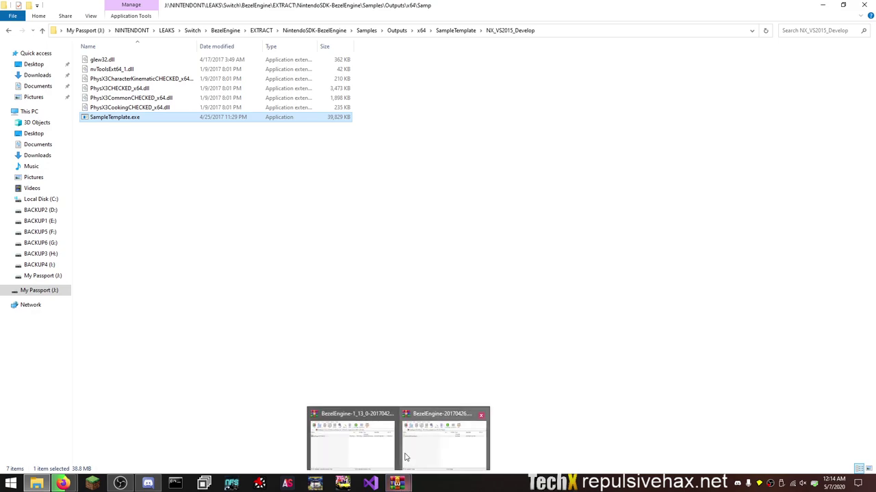
left_click(481, 416)
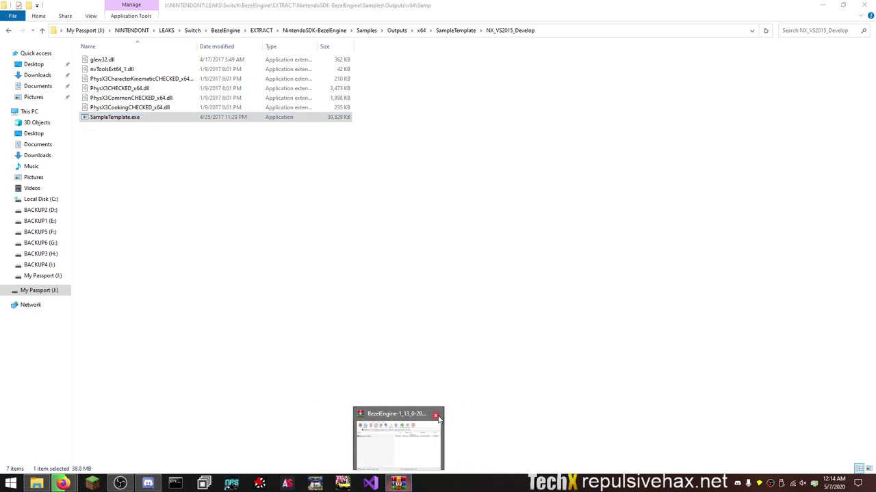
left_click(436, 415)
- Return to the Outputs folder and open NX64\RailShooterTemplate
left_click(455, 30)
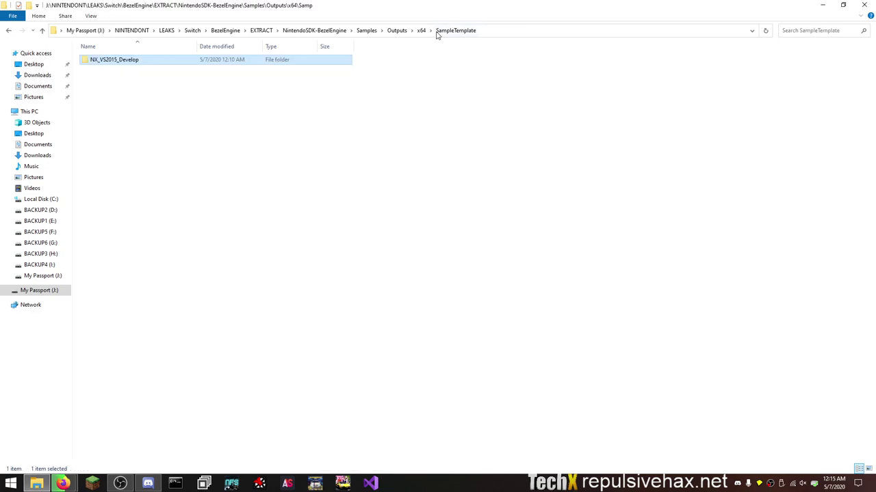
left_click(402, 33)
double_click(200, 63)
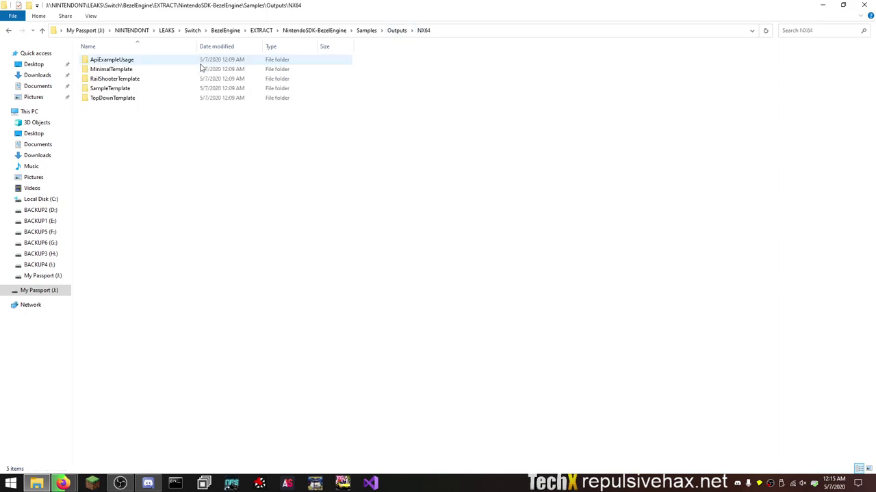
double_click(207, 80)
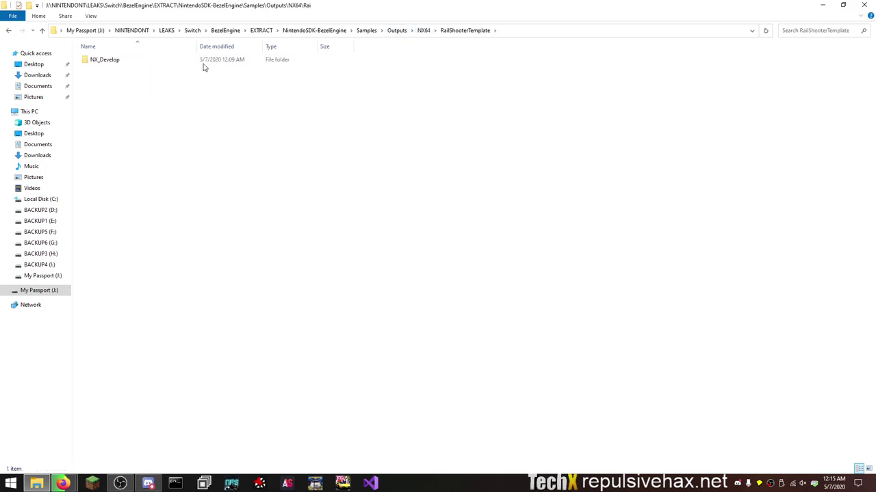
- Look inside NX_Develop\RailShooterTemplate.nspd, and return to the Samples folder to open GameTemplate
double_click(204, 63)
double_click(197, 60)
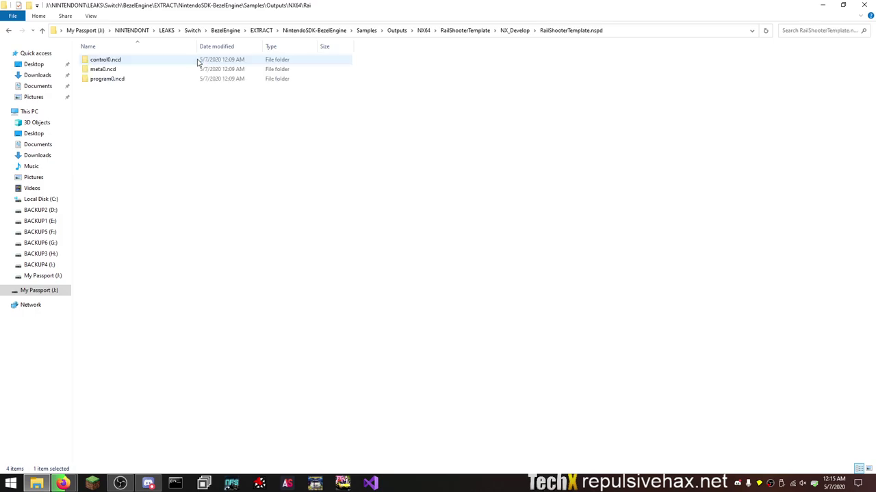
left_click(399, 31)
left_click(365, 32)
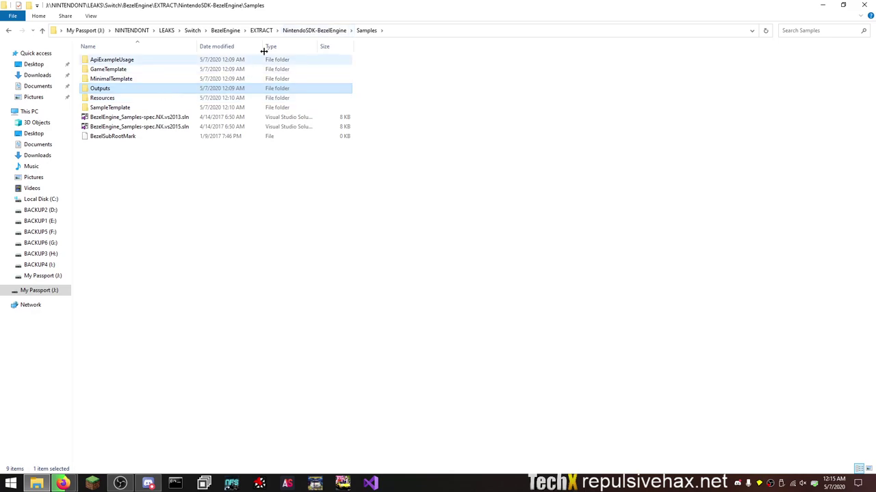
double_click(189, 69)
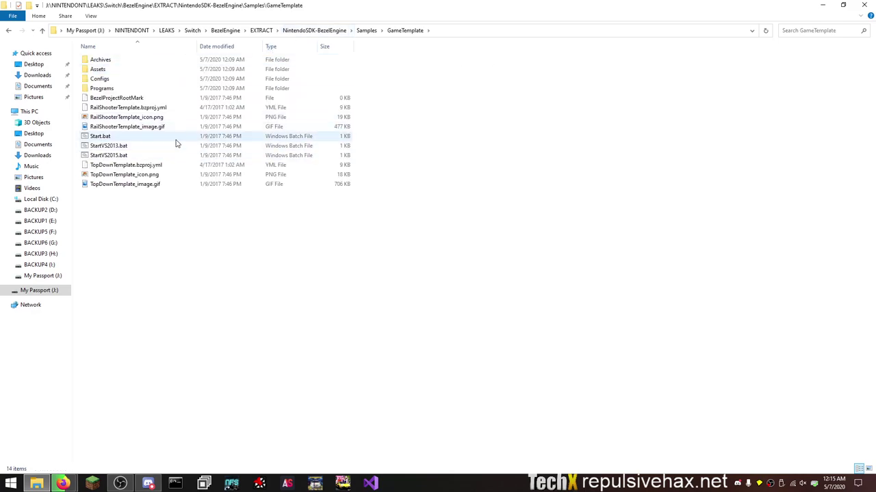
- Open Start.bat in Notepad, read through its script and close it without making changes
right_click(97, 136)
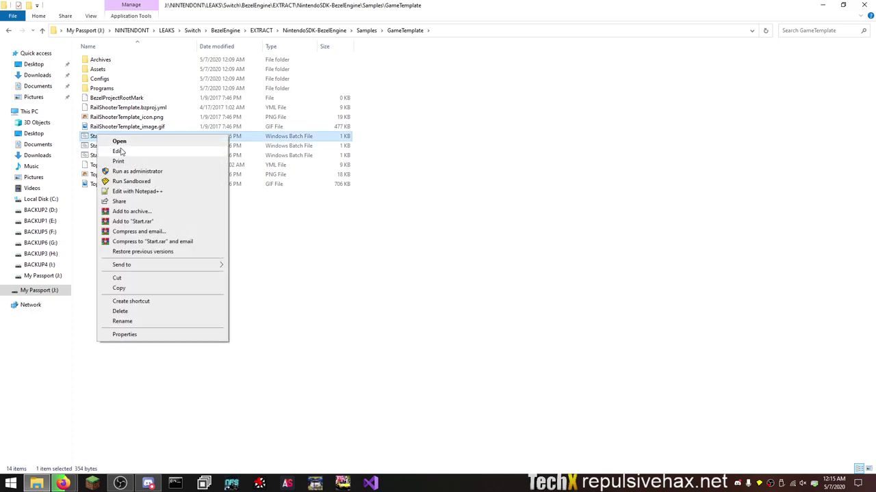
left_click(121, 151)
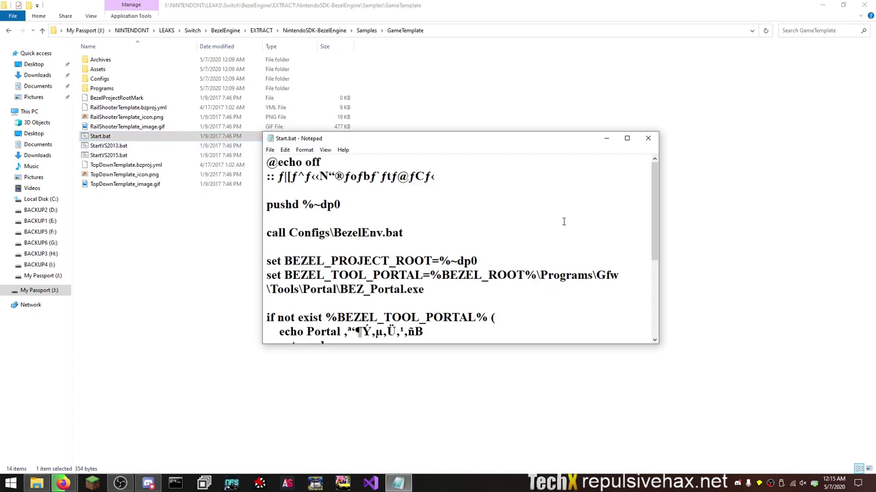
scroll(564, 221, "down", 4)
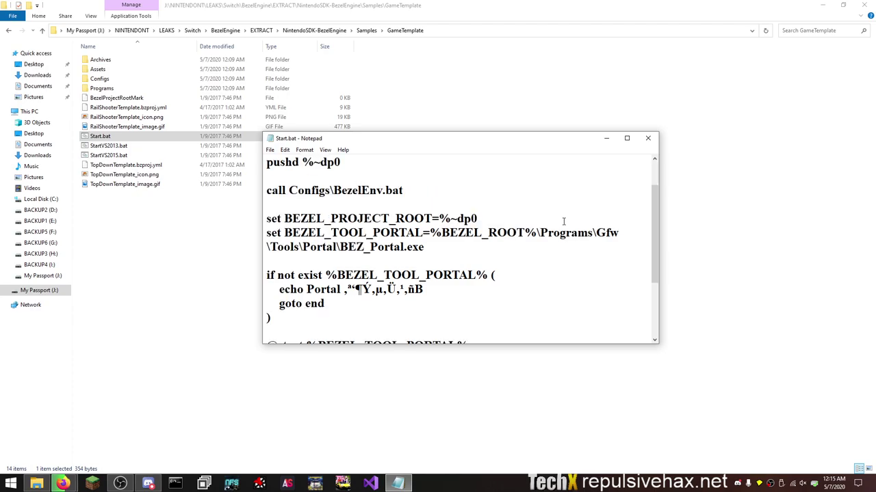
left_click(648, 138)
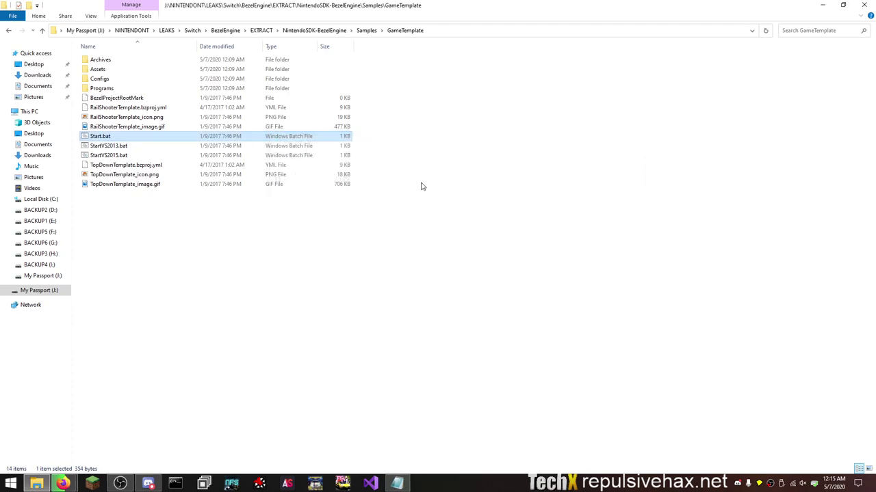
- View RailShooterTemplate_icon.png and RailShooterTemplate_image.gif in the photo viewer and close it
double_click(123, 117)
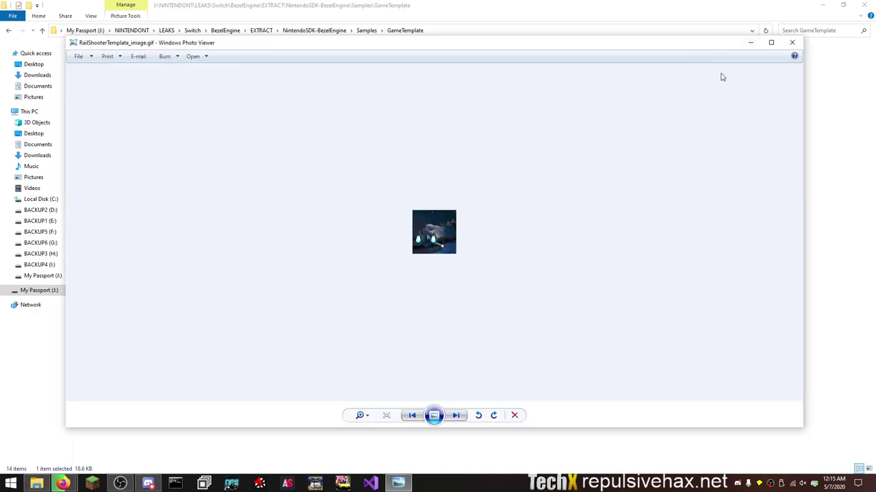
key("Right")
left_click(791, 42)
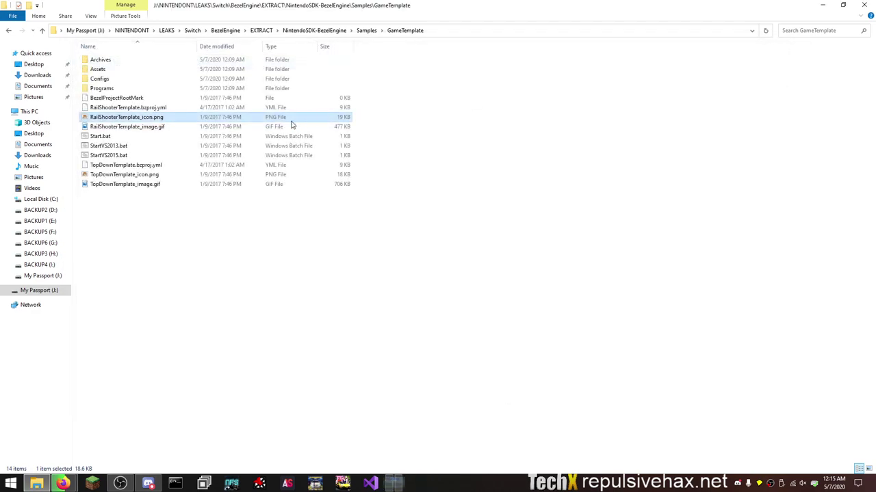
- Run Start.bat from the GameTemplate folder and open the Programs folder while it loads
left_click(161, 140)
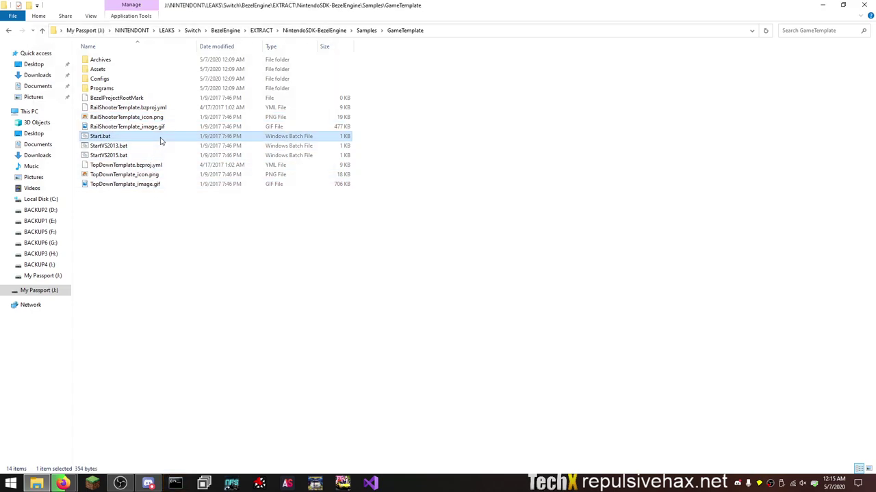
double_click(141, 89)
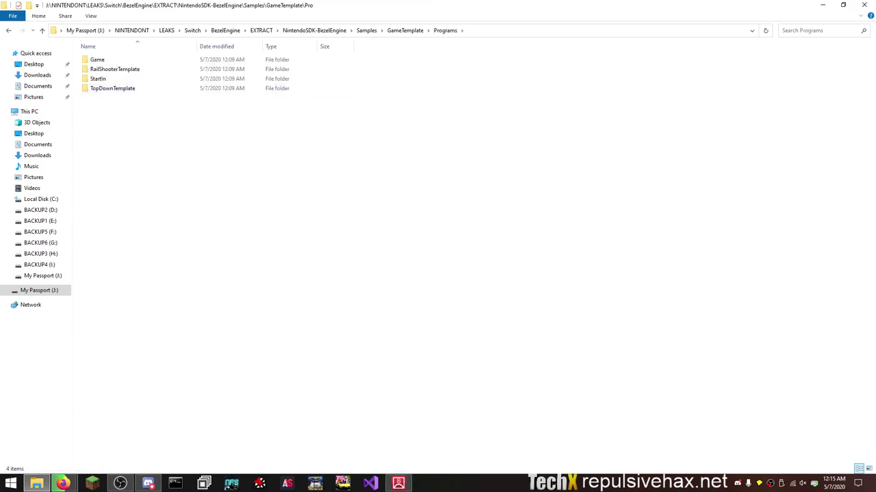
left_click(405, 487)
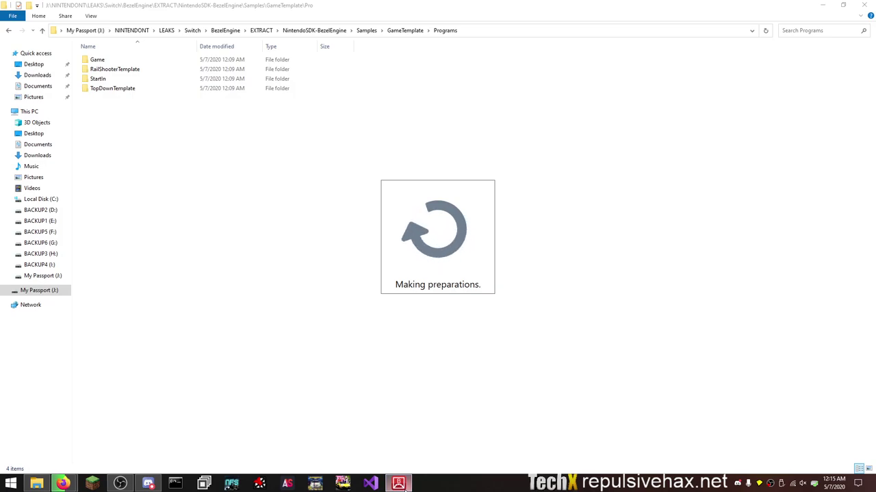
mouse_move(407, 484)
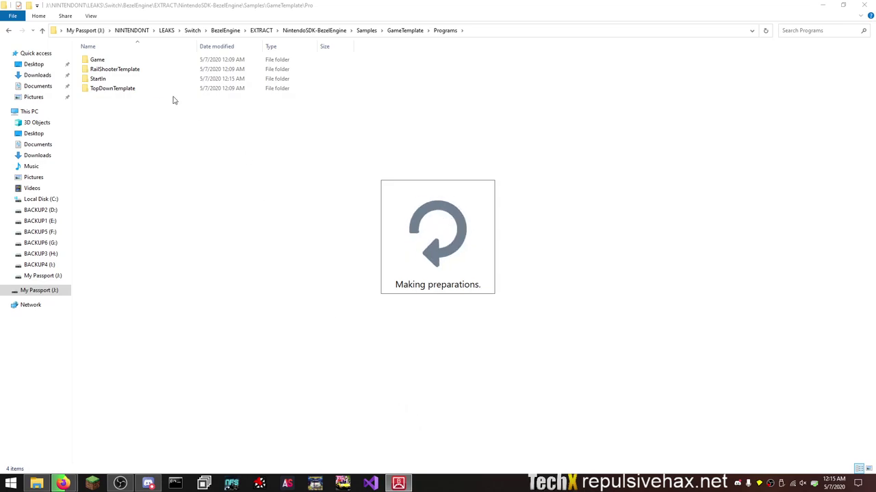
- Look through the Game, RailShooterTemplate, StartIn and TopDownTemplate folders in Programs, and return to the NintendoSDK-BezelEngine folder
double_click(171, 60)
left_click(437, 30)
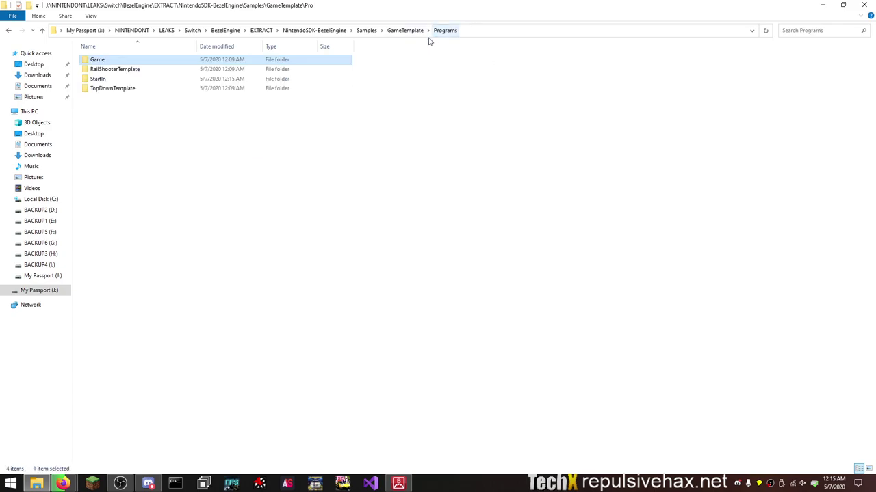
double_click(250, 69)
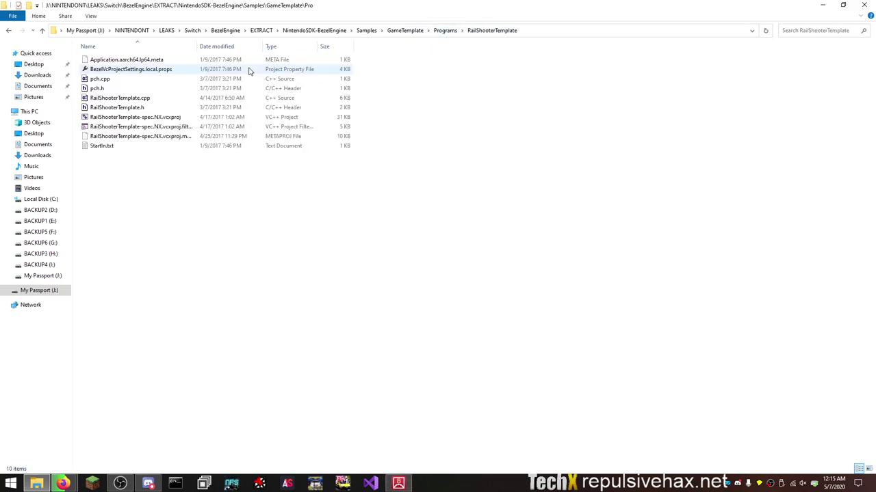
left_click(444, 30)
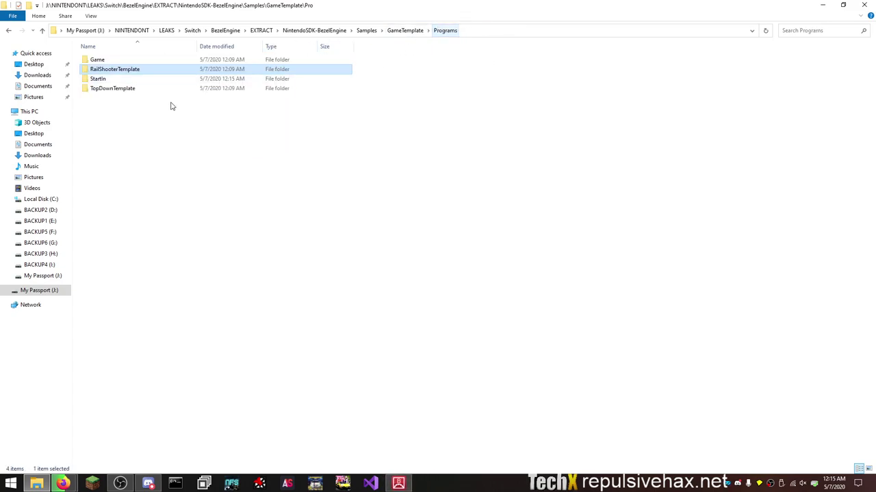
double_click(129, 79)
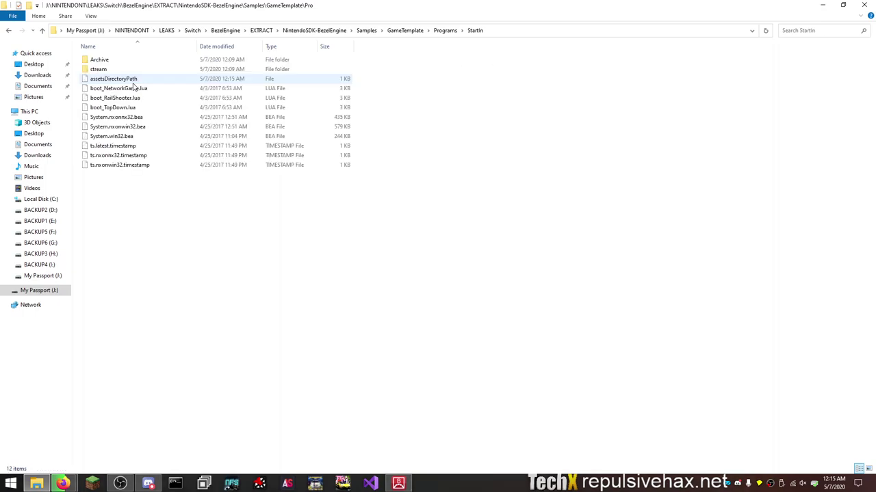
left_click(445, 30)
double_click(235, 89)
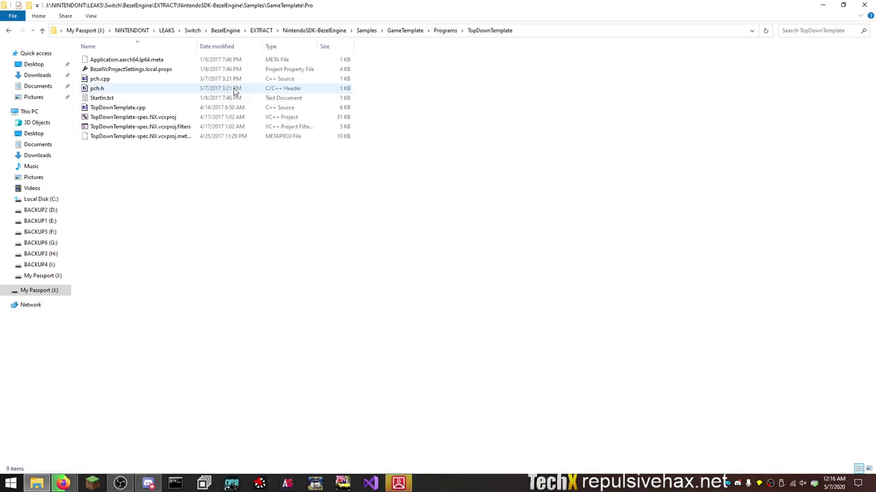
left_click(314, 30)
- Switch to BEZ_Portal, dismiss the development environment problem message and maximize the window
left_click(398, 483)
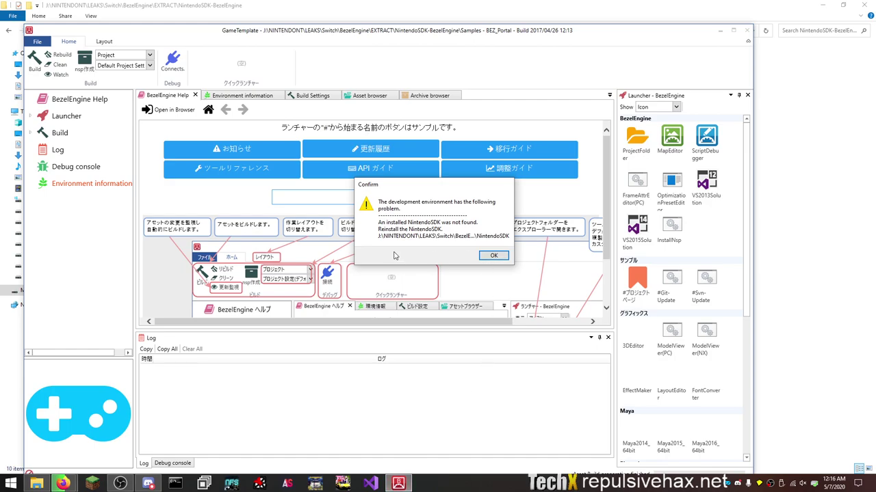
left_click(493, 257)
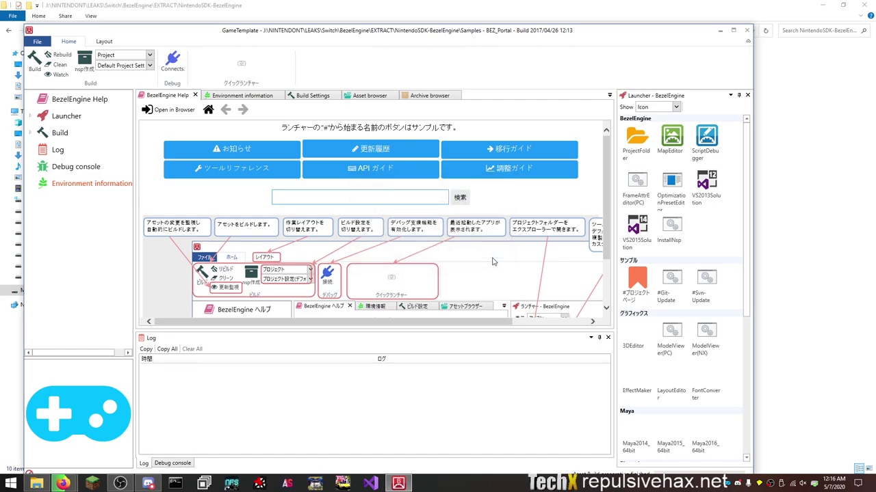
double_click(335, 30)
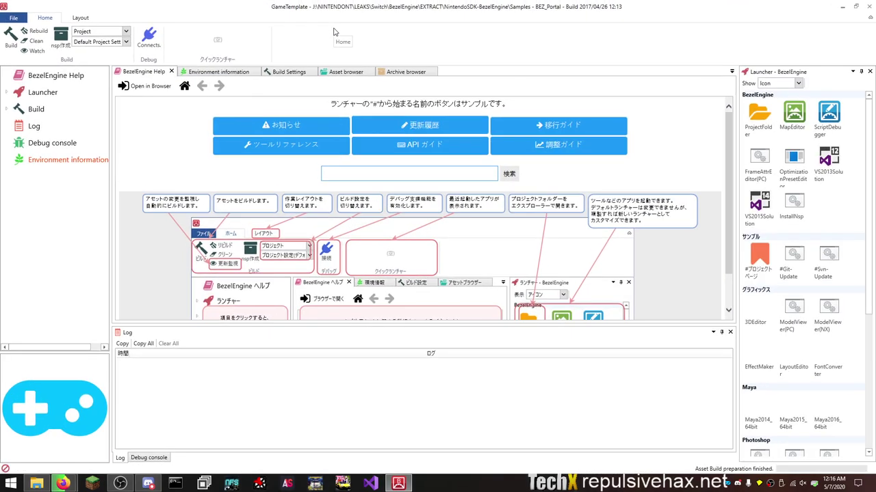
- Review the GameTemplate project's Build Settings, Environment information, Asset browser and Archive browser pages
left_click(282, 72)
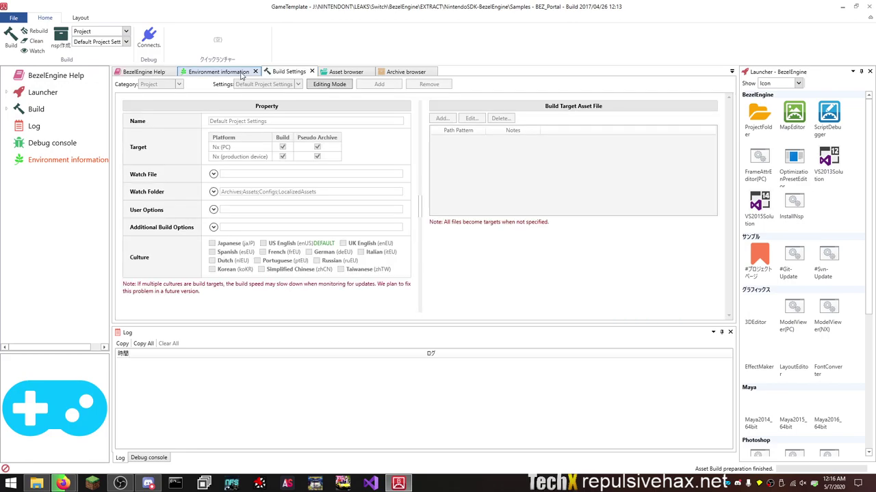
left_click(241, 75)
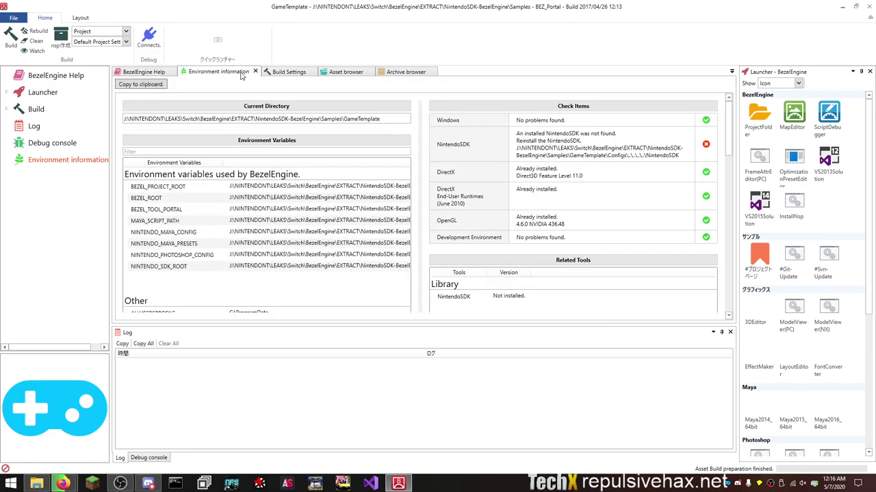
left_click(345, 76)
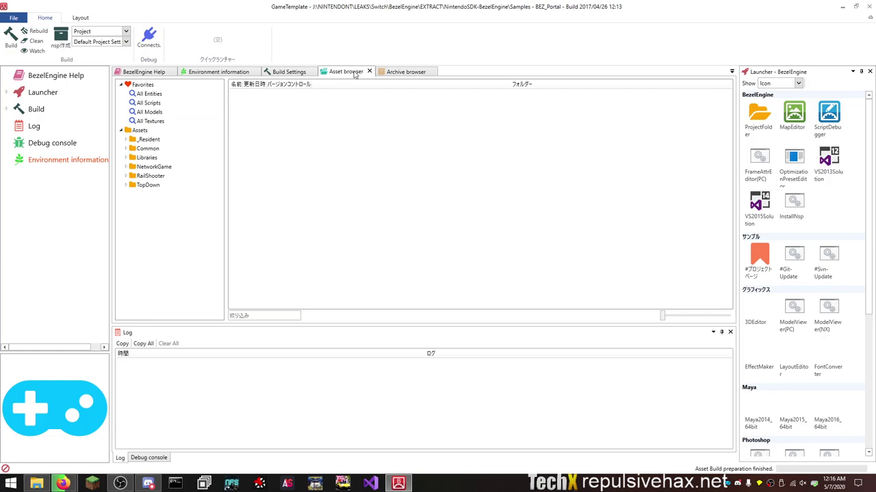
left_click(406, 73)
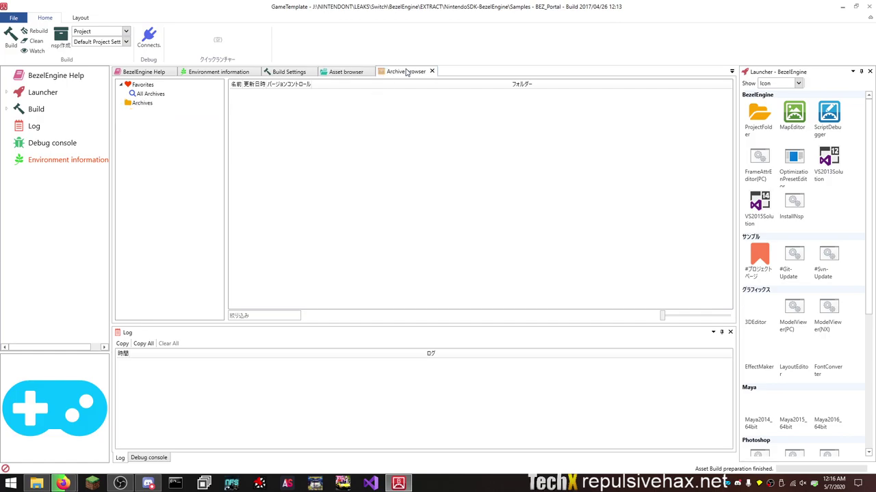
- Browse the RailShooter assets in the Asset browser, examining Stage01 and ParticleFX, and collapse the expanded folders
left_click(340, 76)
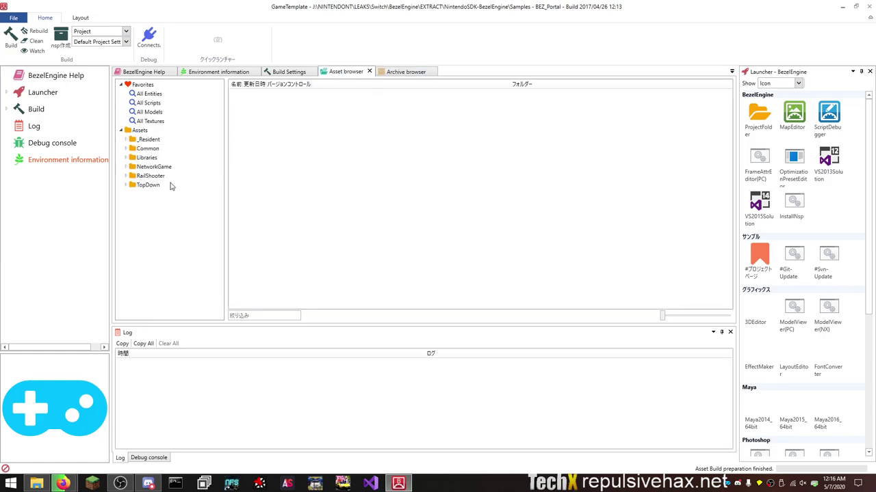
double_click(139, 177)
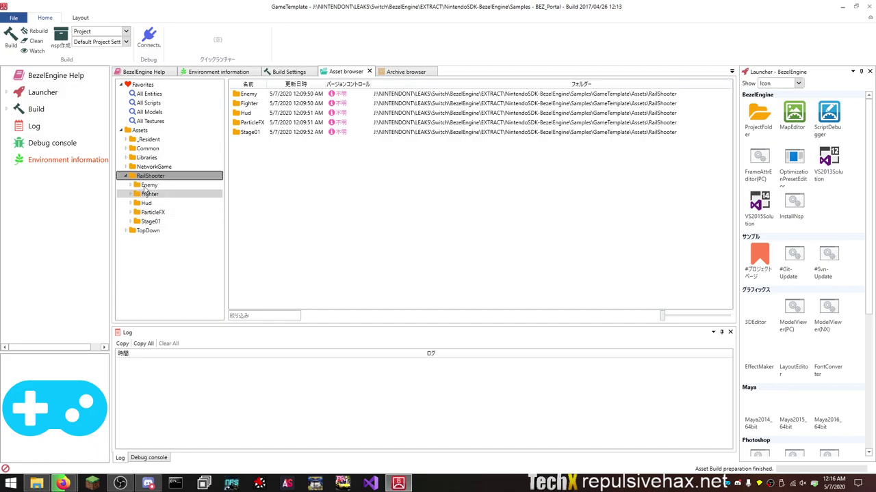
double_click(145, 222)
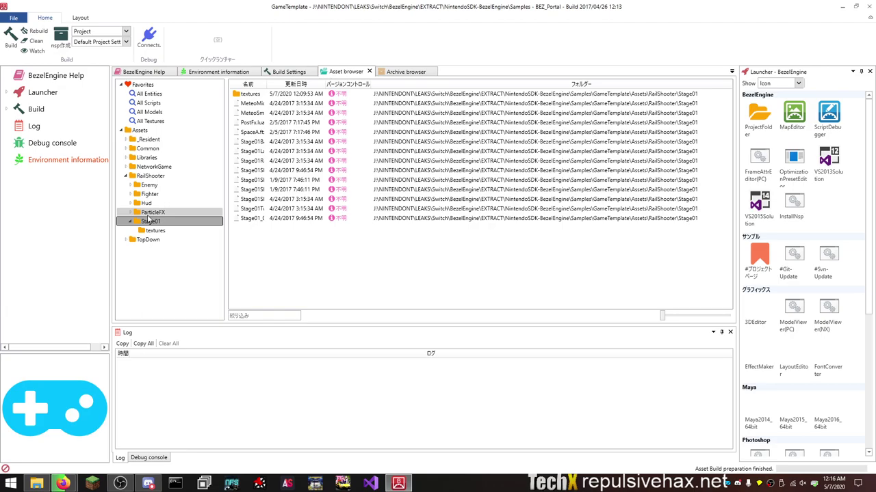
double_click(147, 214)
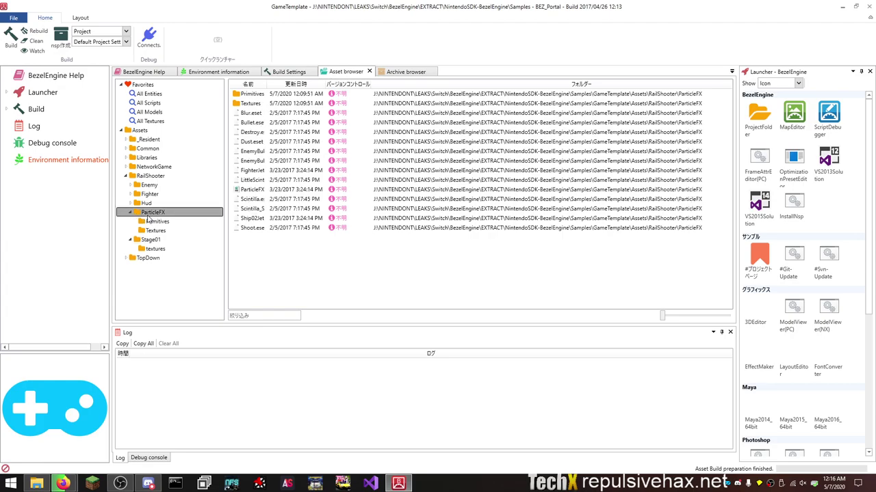
left_click(130, 213)
left_click(130, 222)
left_click(149, 176)
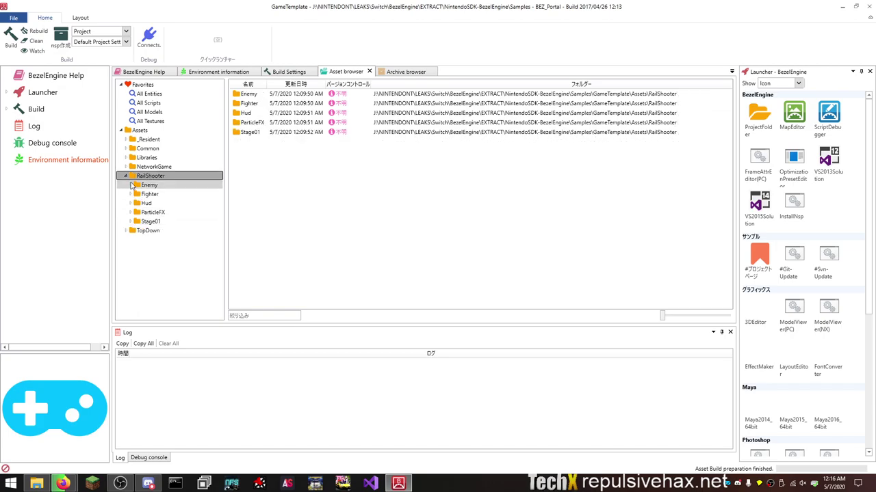
left_click(126, 177)
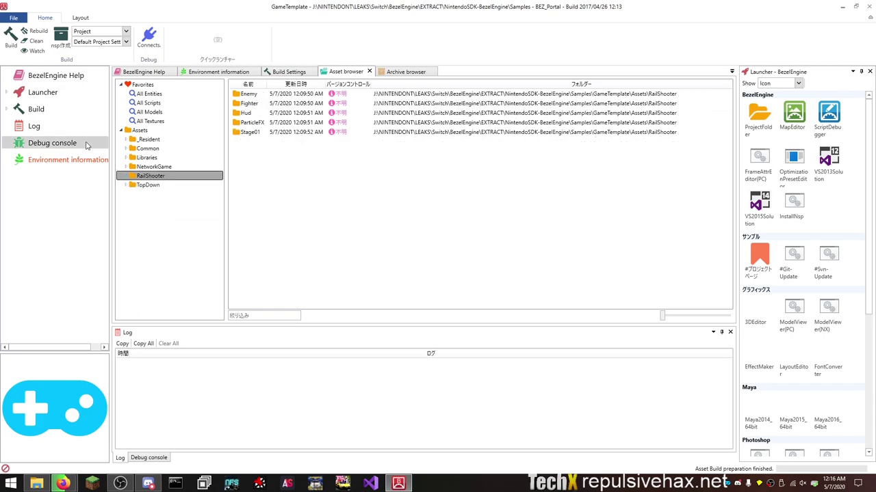
- Open the Build page, view its Build Settings, Asset browser and Archive browser entries, and collapse the Build group
left_click(48, 109)
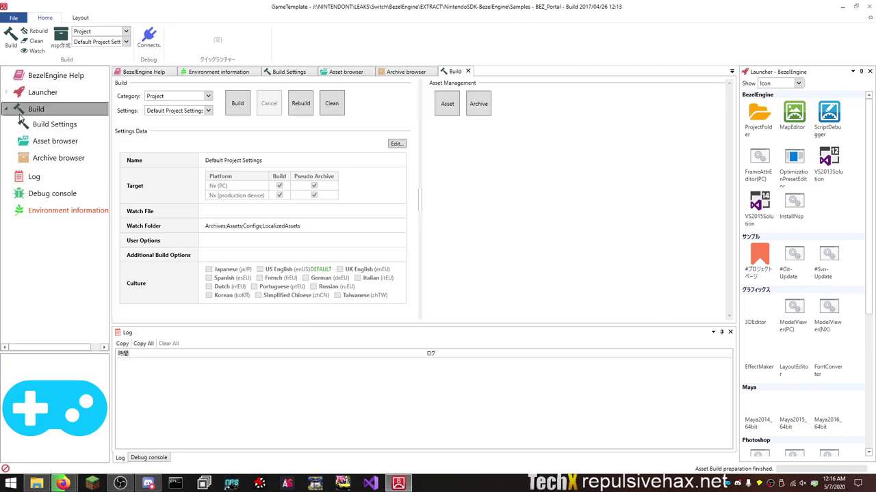
left_click(60, 124)
left_click(69, 141)
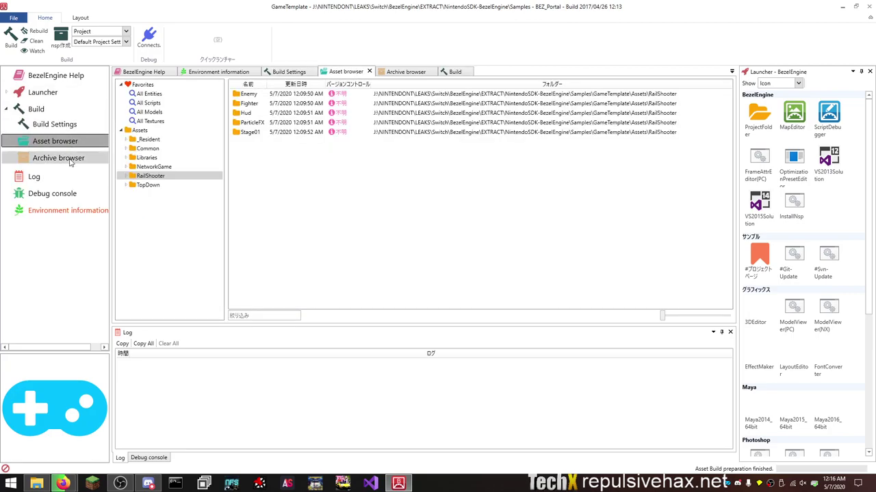
left_click(70, 160)
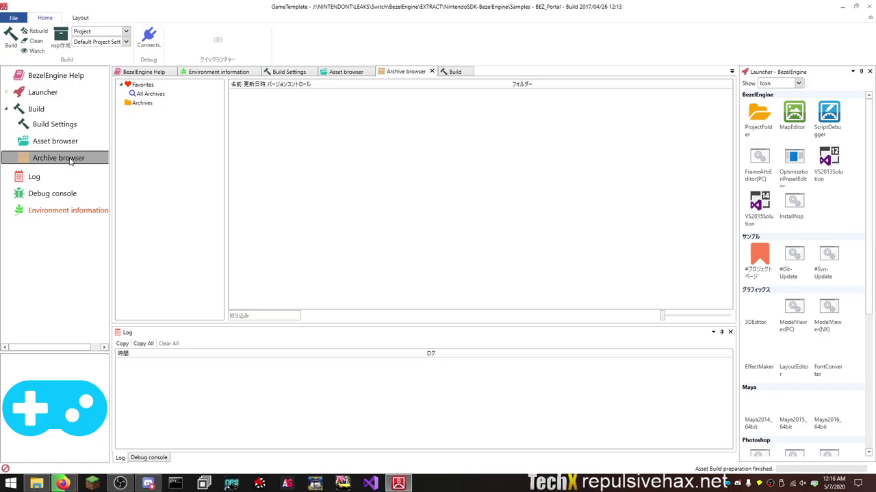
left_click(6, 110)
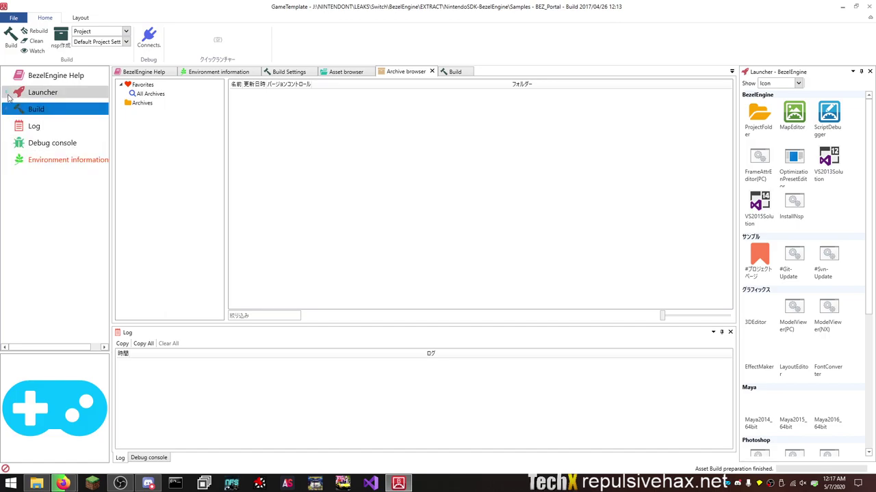
- Expand the Launcher group, view the Launcher page and open its BezelEngine setting
left_click(6, 93)
left_click(50, 98)
left_click(52, 108)
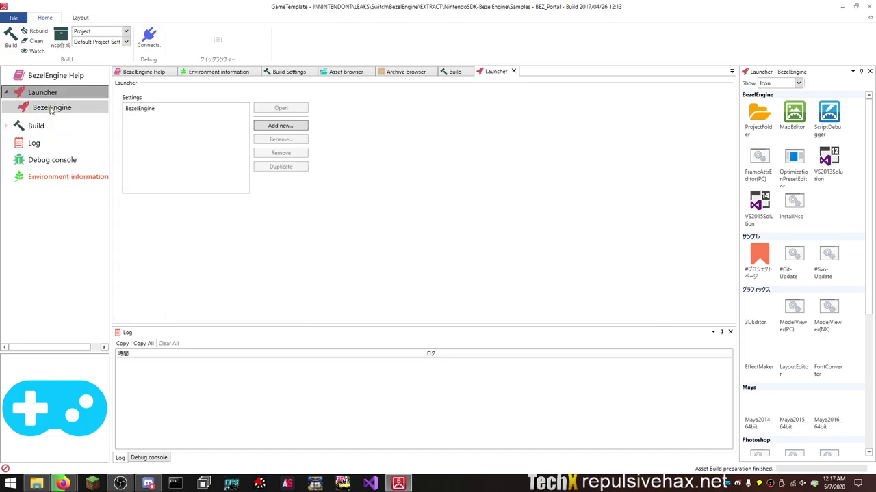
left_click(164, 113)
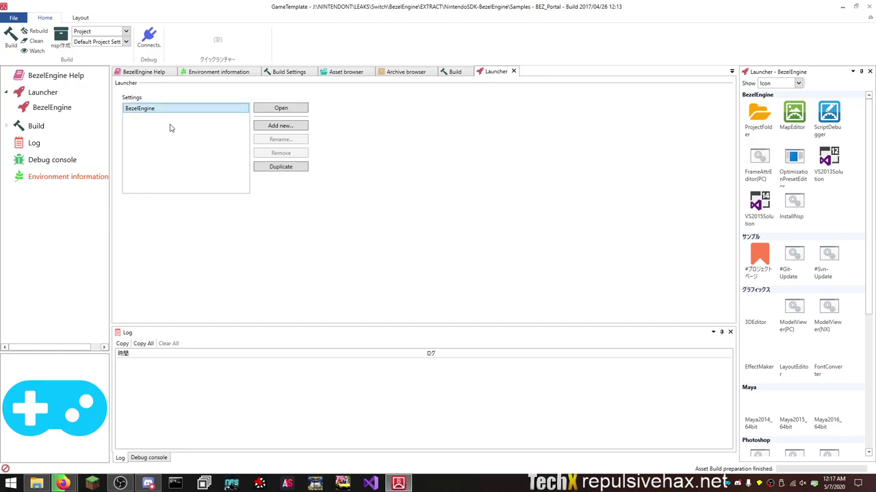
left_click(284, 111)
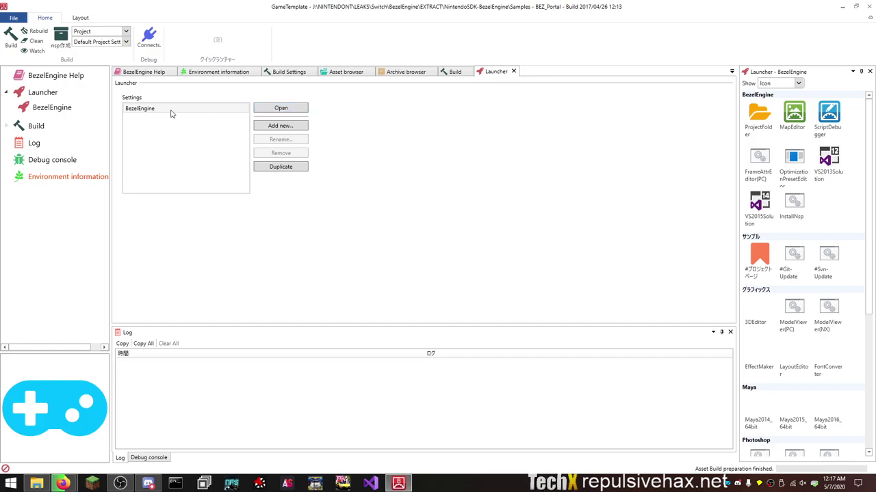
left_click(143, 109)
left_click(288, 114)
- Revisit the Build, Archive browser, Asset browser and Build Settings pages
left_click(458, 74)
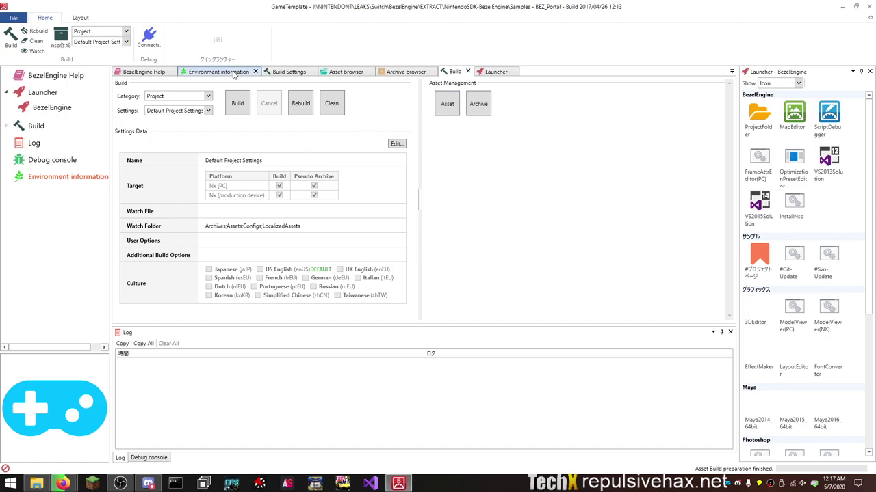
left_click(405, 72)
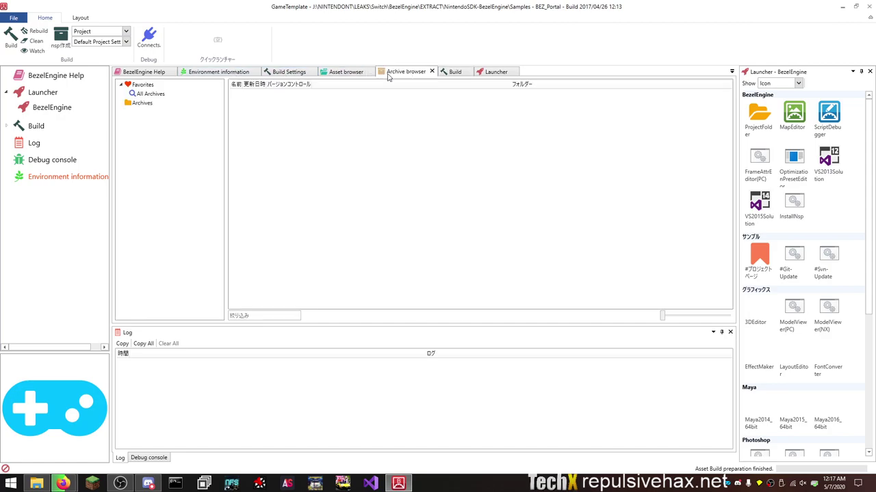
left_click(346, 71)
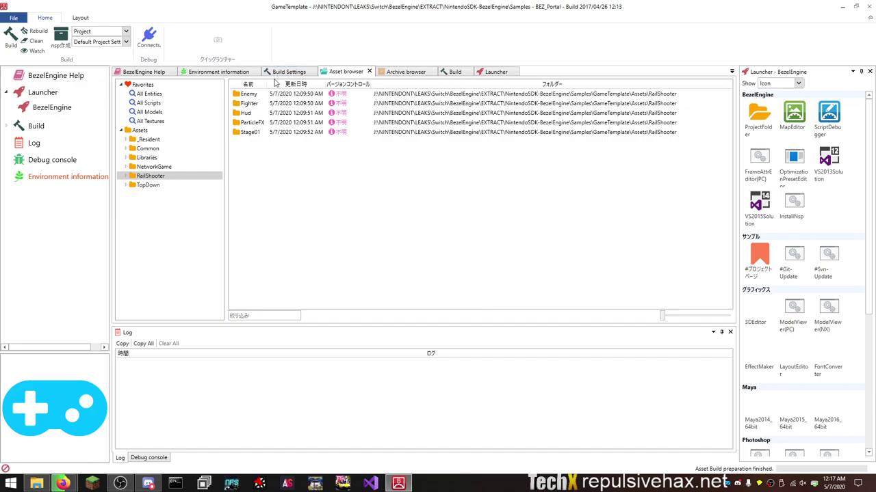
left_click(282, 71)
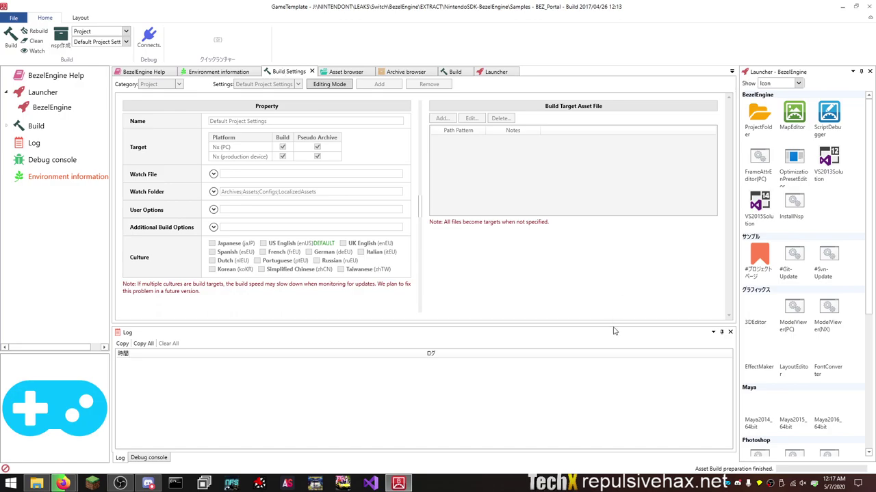
- Look through the launcher's tool list, run the #Git-Update sample and close its console
scroll(771, 350, "down", 6)
scroll(771, 350, "down", 1)
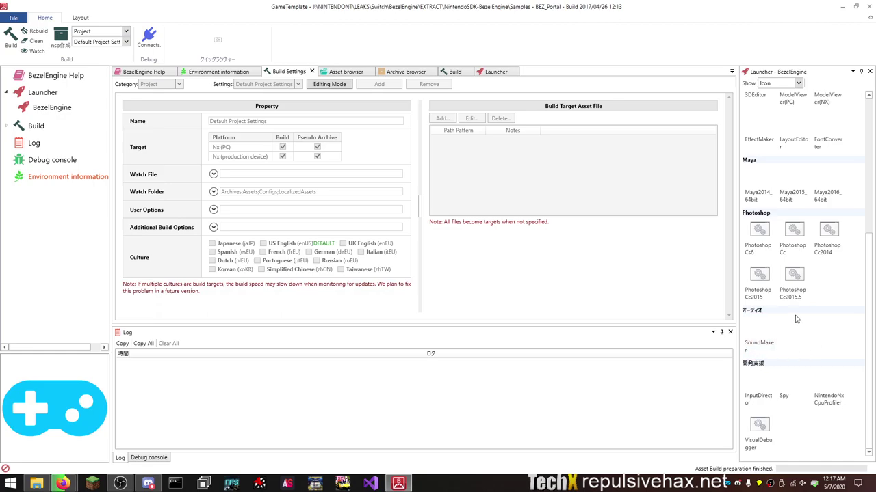
scroll(794, 311, "up", 2)
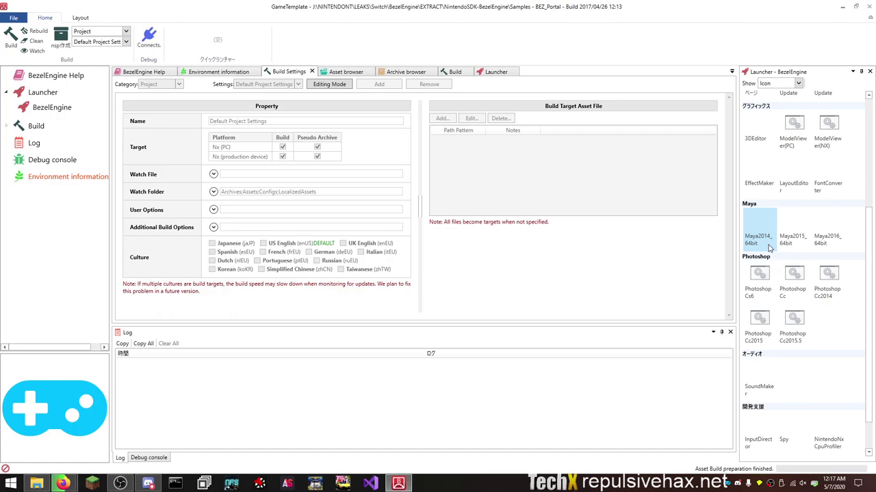
scroll(768, 239, "up", 3)
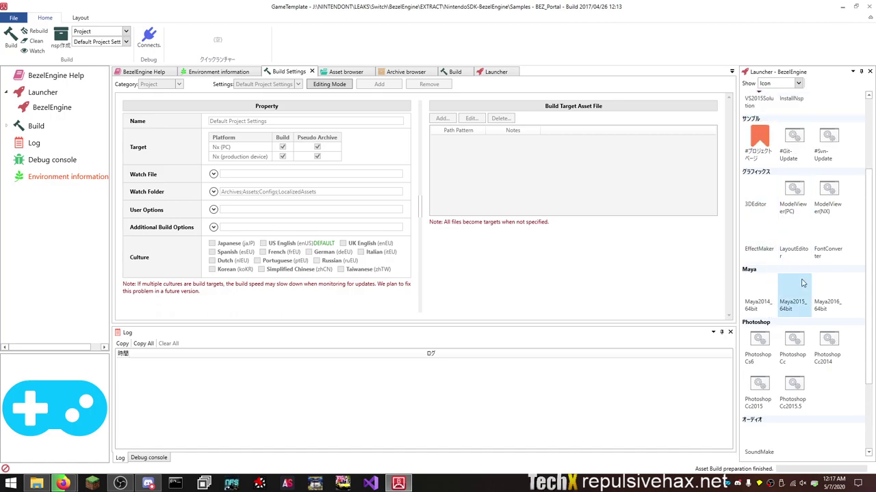
scroll(796, 226, "up", 2)
scroll(815, 256, "up", 3)
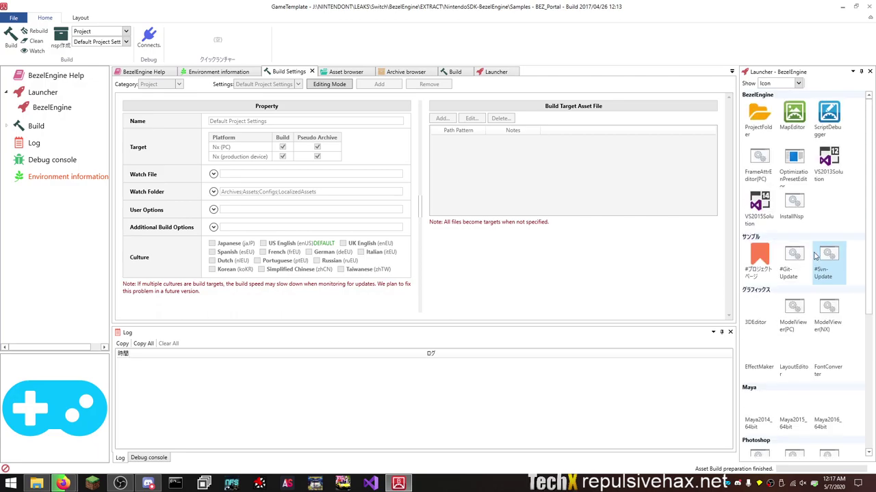
double_click(794, 260)
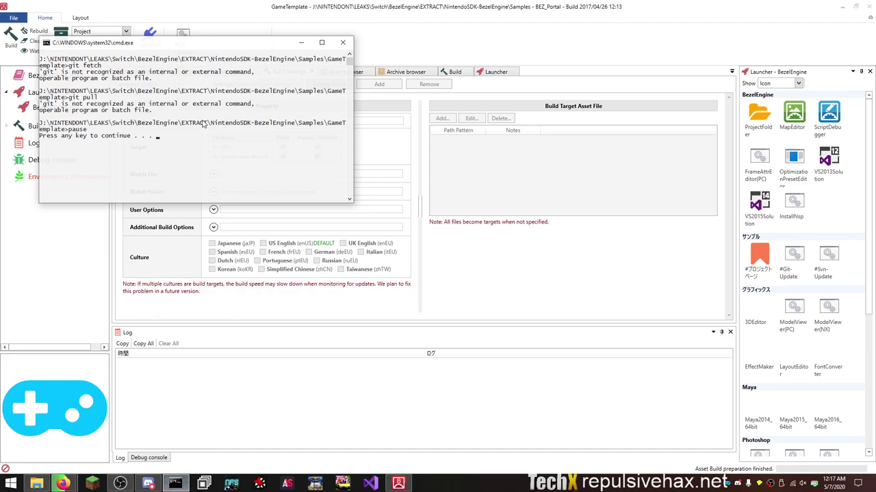
key("Return")
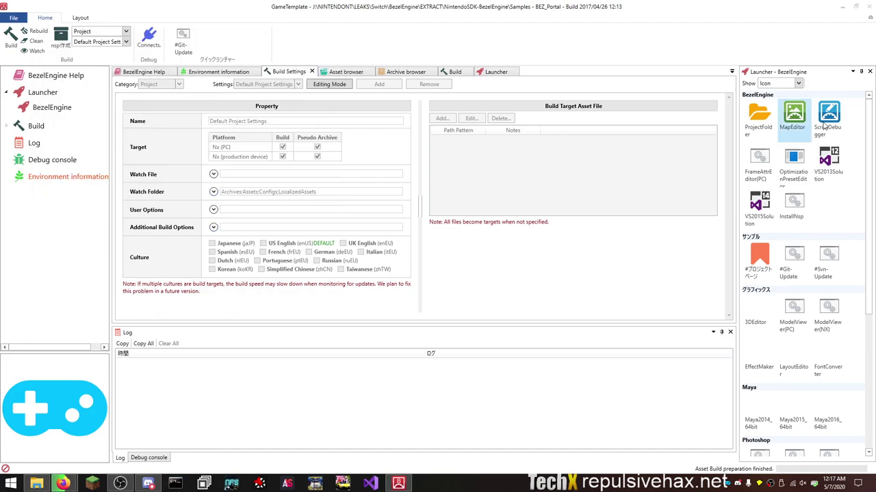
- Try to launch MapEditor and dismiss both exception error dialogs
double_click(794, 113)
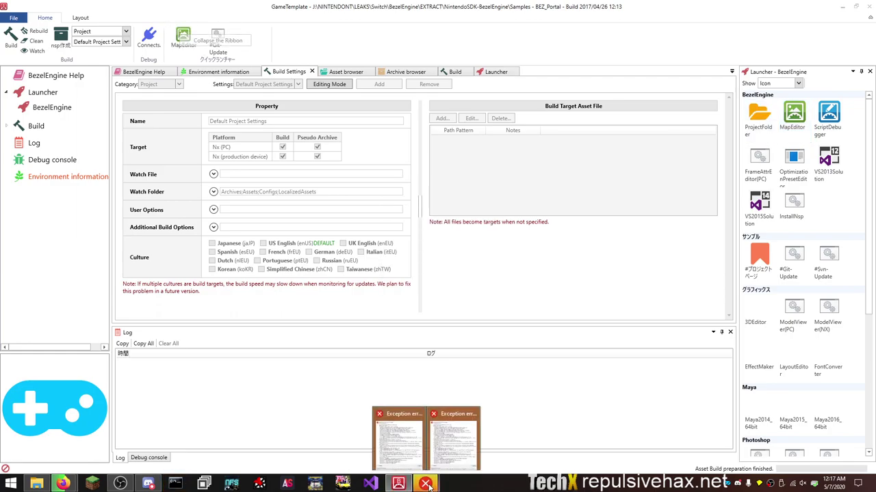
left_click(444, 435)
left_click(583, 376)
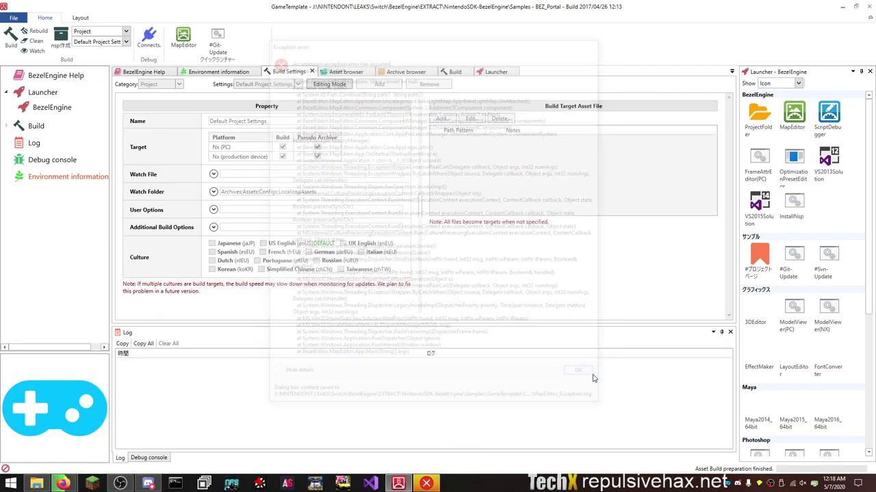
left_click(426, 483)
left_click(581, 377)
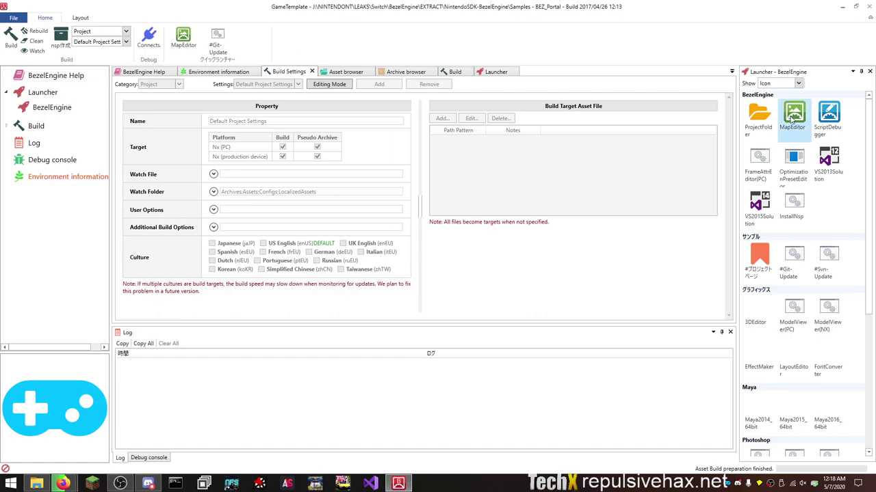
- Launch ScriptDebugger, read PostFx.lua in TopDown's Stage01 folder and close the debugger
double_click(840, 112)
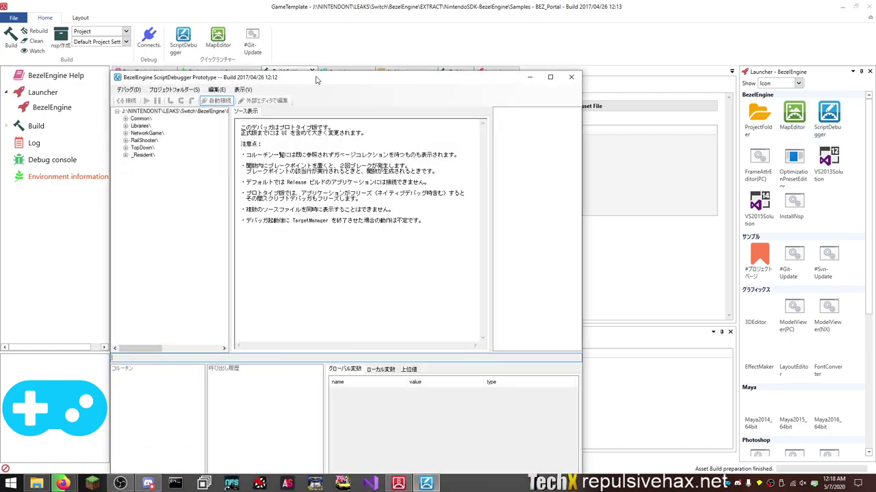
left_click(125, 148)
left_click(141, 148)
left_click(134, 177)
left_click(157, 191)
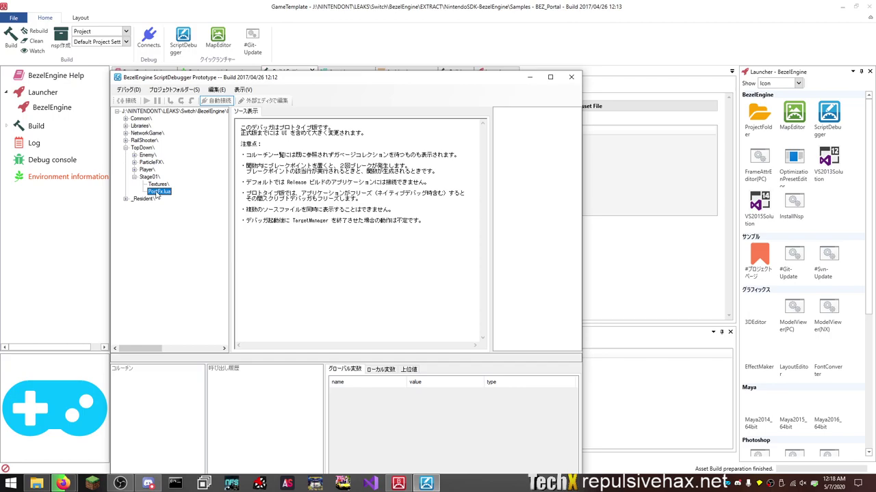
scroll(331, 227, "down", 15)
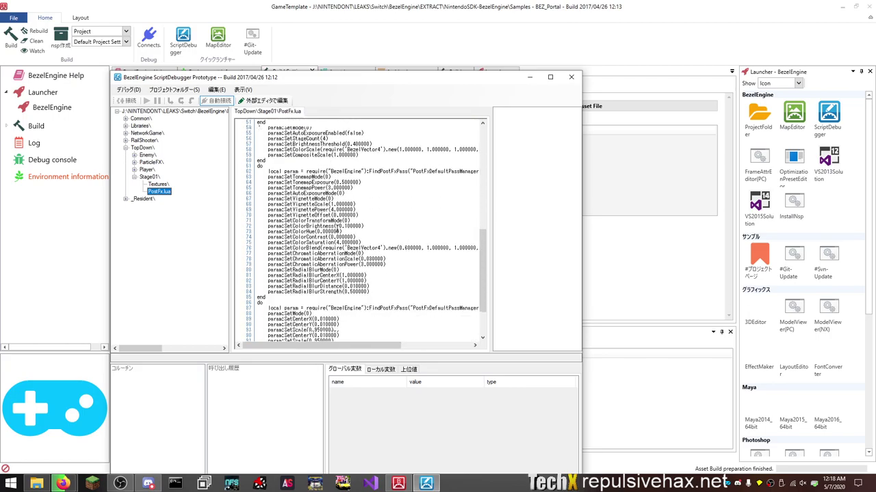
scroll(338, 231, "down", 3)
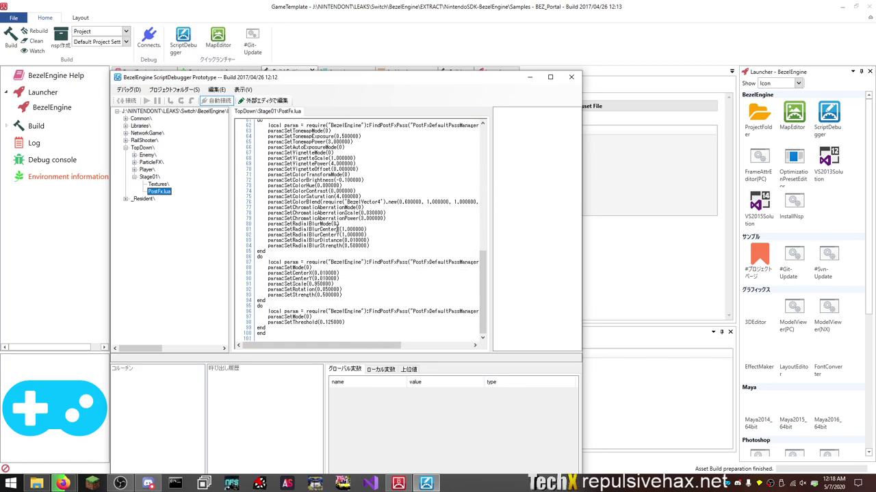
left_click(572, 78)
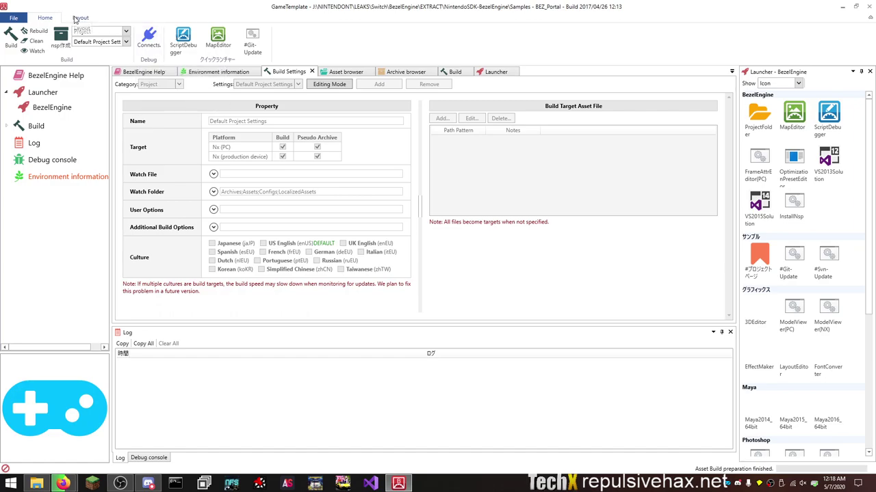
left_click(76, 18)
left_click(60, 18)
left_click(21, 19)
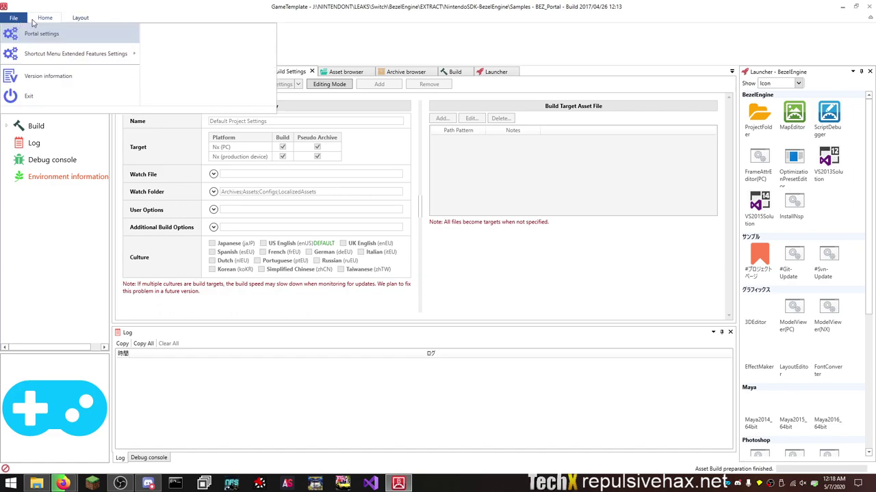
left_click(212, 5)
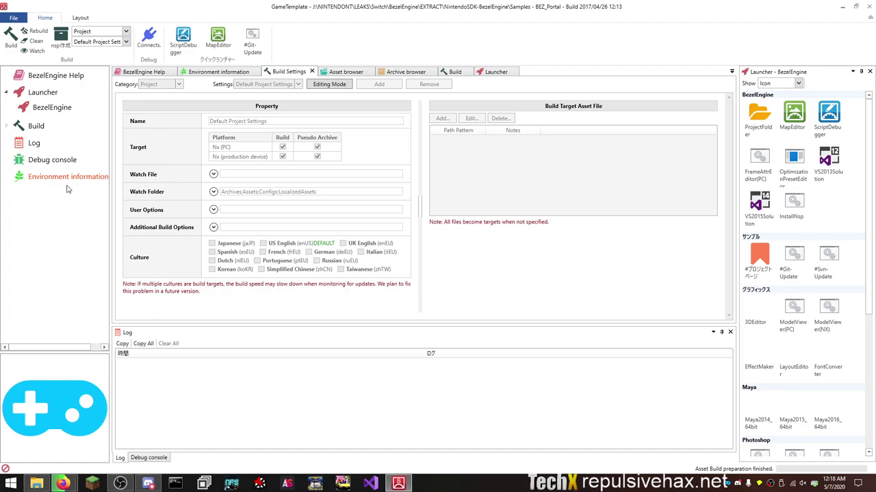
- View the BezelEngine Help page, check the Debug console and return to the Log
left_click(135, 73)
scroll(414, 223, "down", 1)
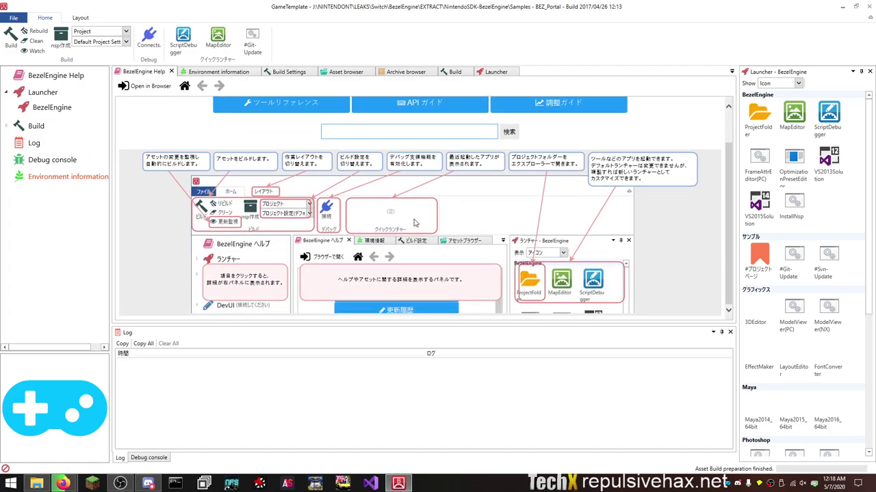
scroll(413, 223, "up", 1)
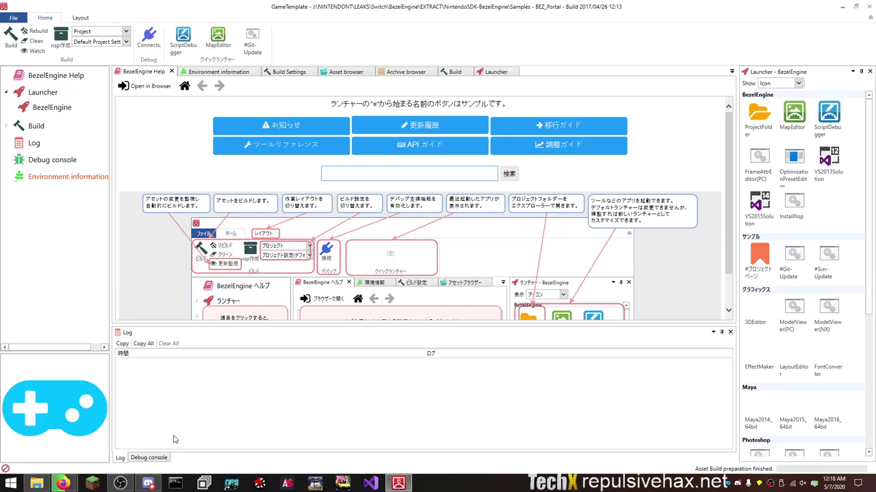
left_click(159, 457)
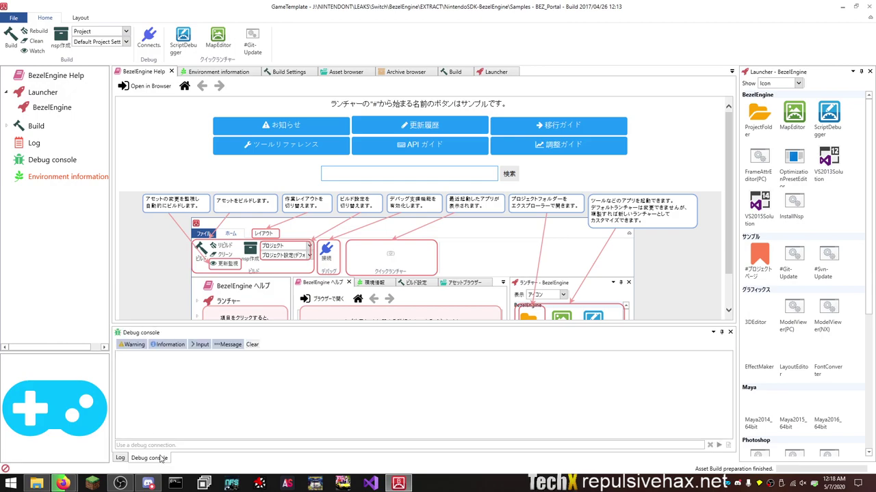
left_click(121, 458)
- Examine the Environment information page's check items, environment variables and related tool versions
left_click(223, 73)
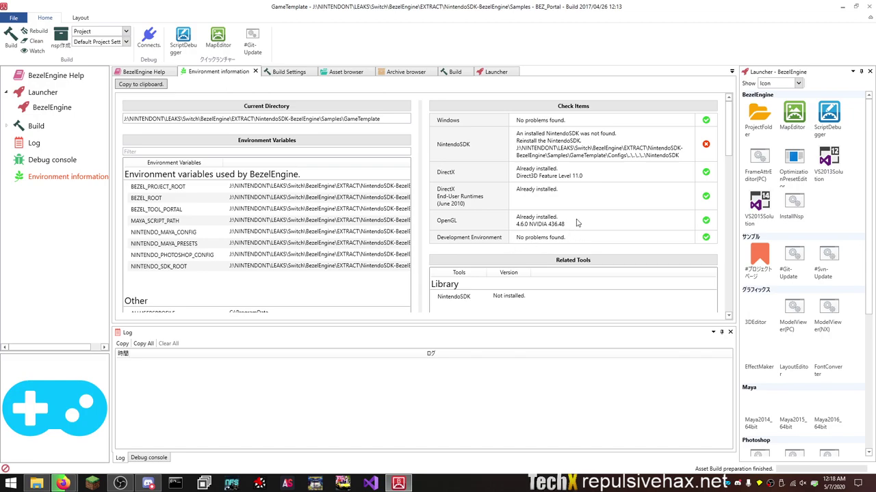
scroll(576, 223, "down", 4)
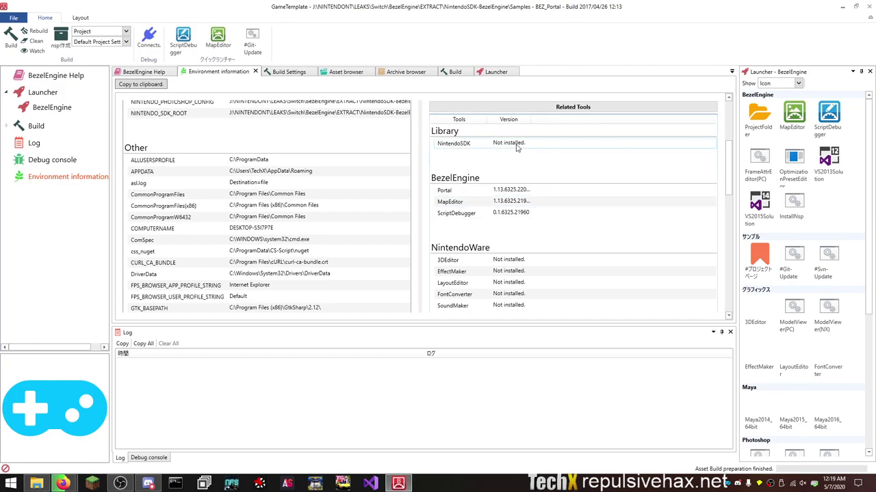
scroll(517, 147, "down", 3)
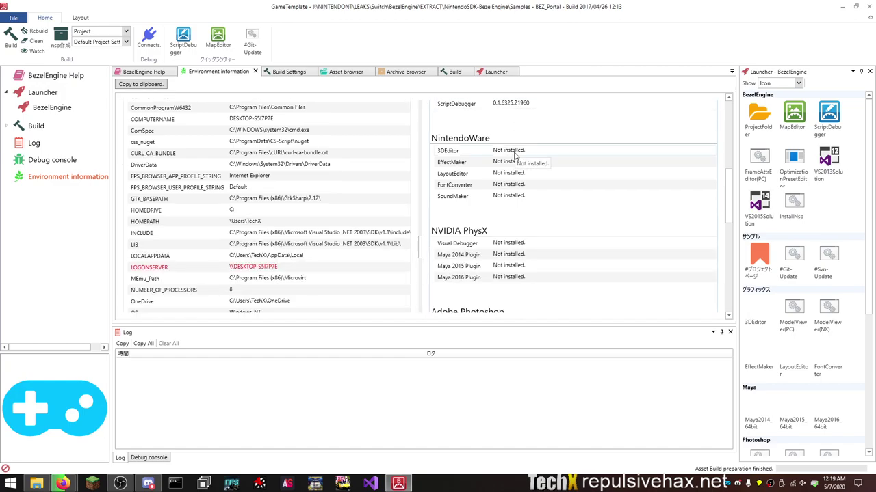
scroll(515, 156, "down", 4)
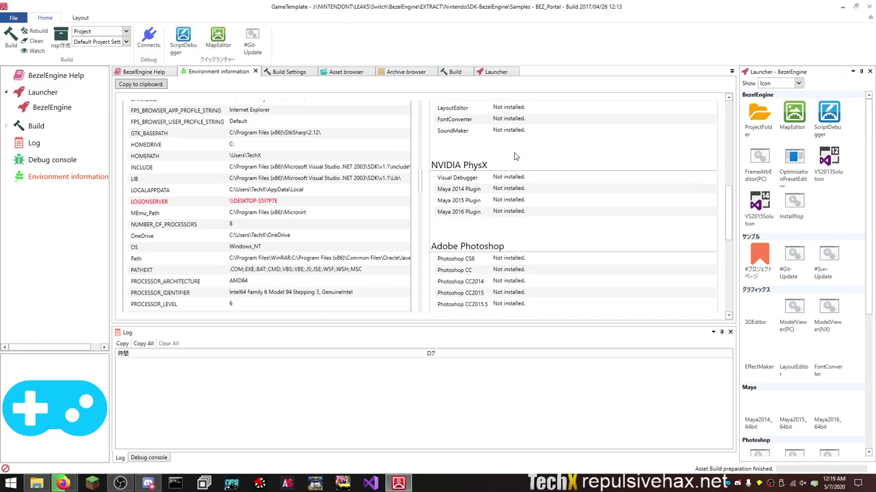
scroll(515, 156, "down", 4)
scroll(515, 156, "up", 10)
scroll(515, 156, "up", 4)
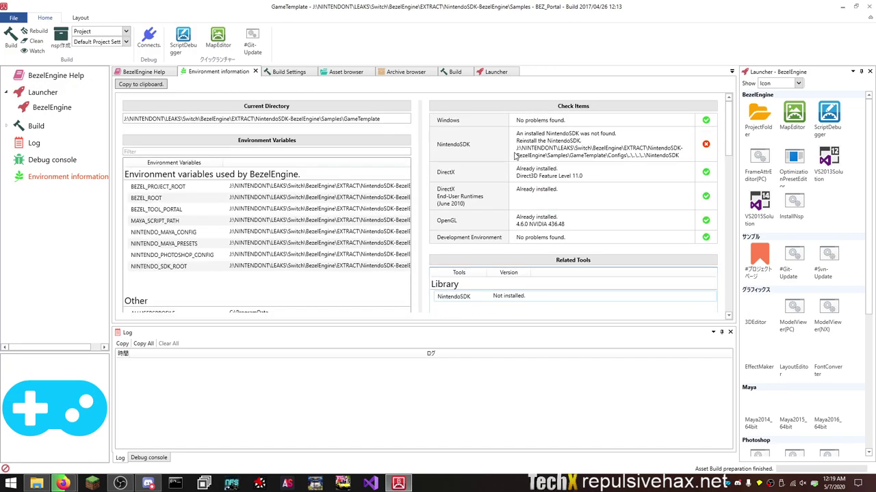
- Return to Build Settings, enable the debug connection and check the build category and settings choices
left_click(286, 73)
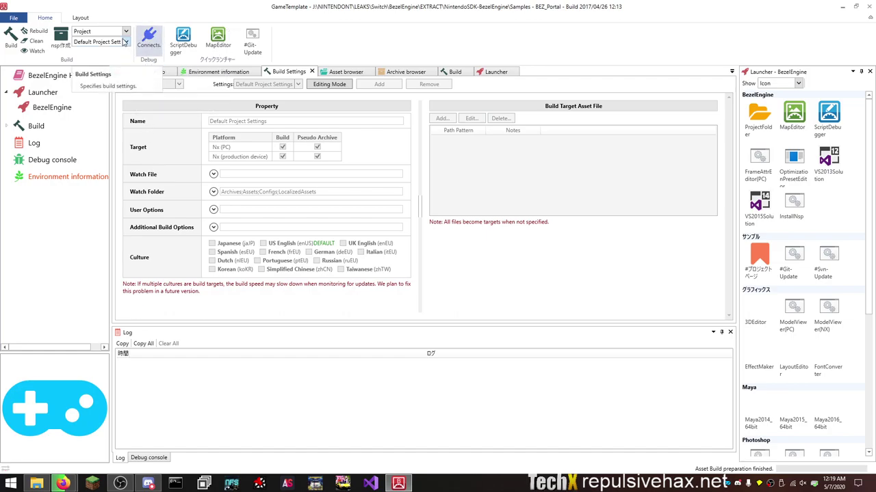
left_click(118, 32)
left_click(118, 32)
left_click(116, 34)
left_click(109, 41)
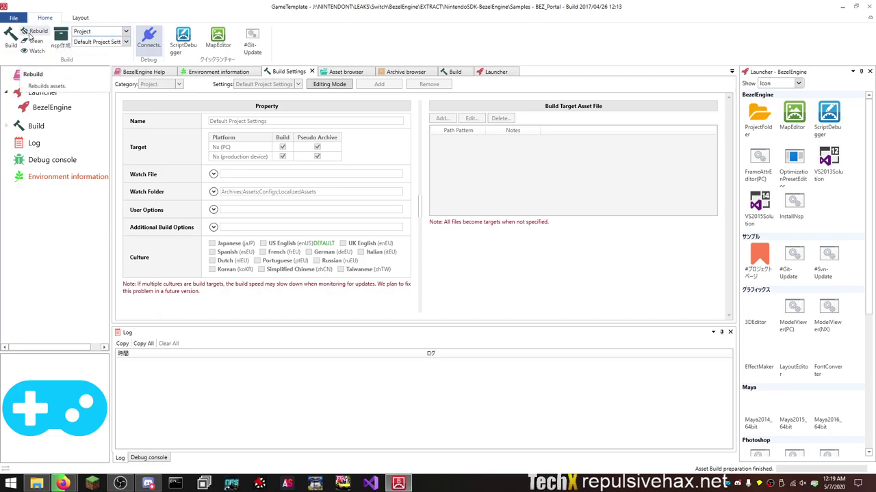
- Show the All Entities favorite in the Asset browser
left_click(346, 71)
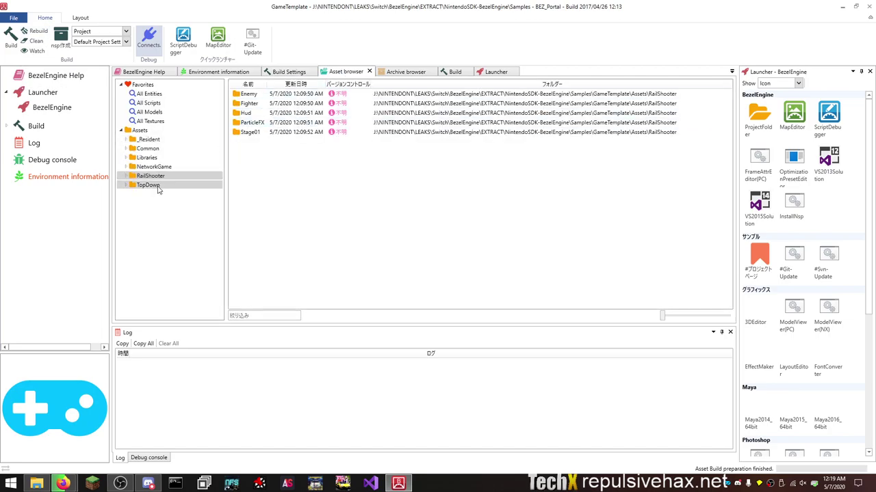
left_click(151, 94)
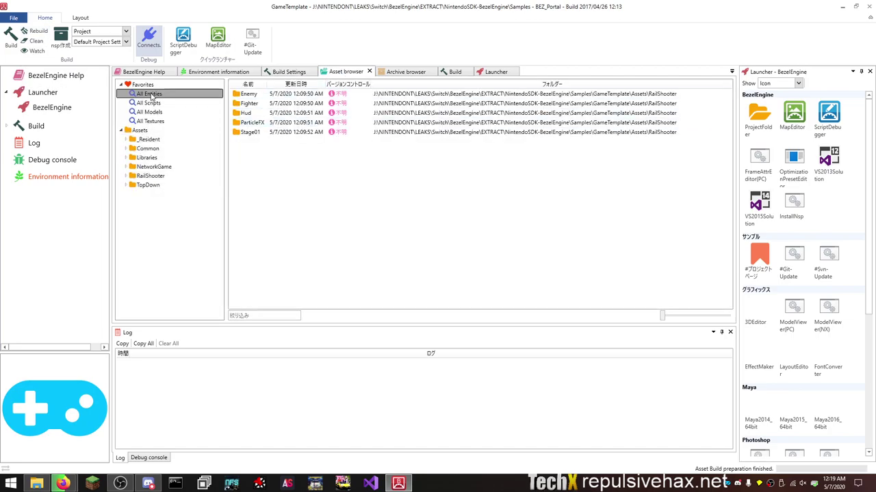
- Browse the All Scripts, All Models and All Textures favorites and the RailShooter assets folder
left_click(148, 103)
left_click(150, 112)
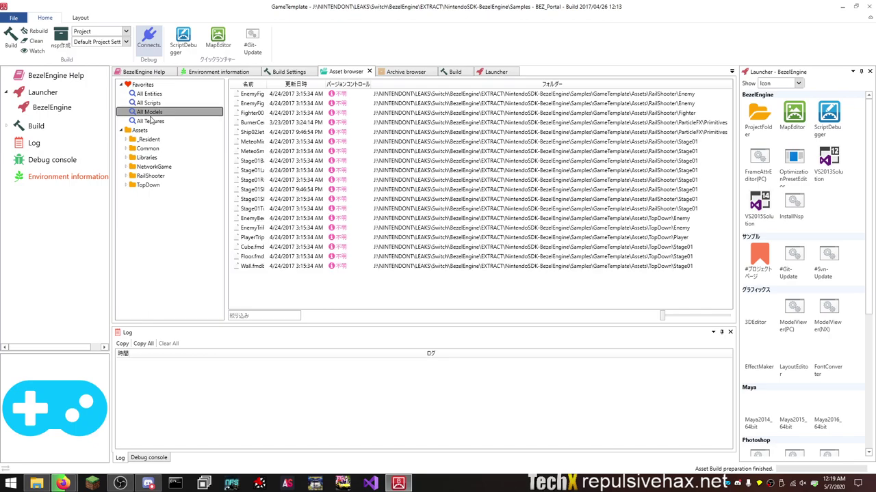
left_click(151, 121)
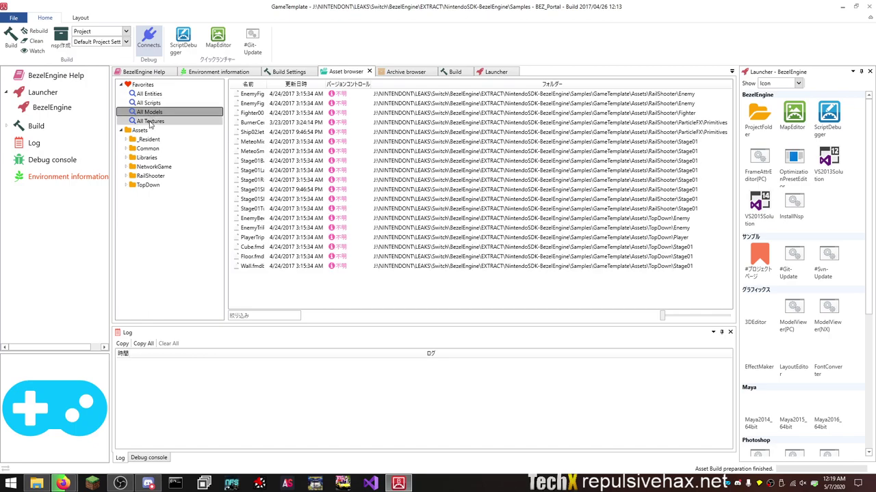
left_click(146, 175)
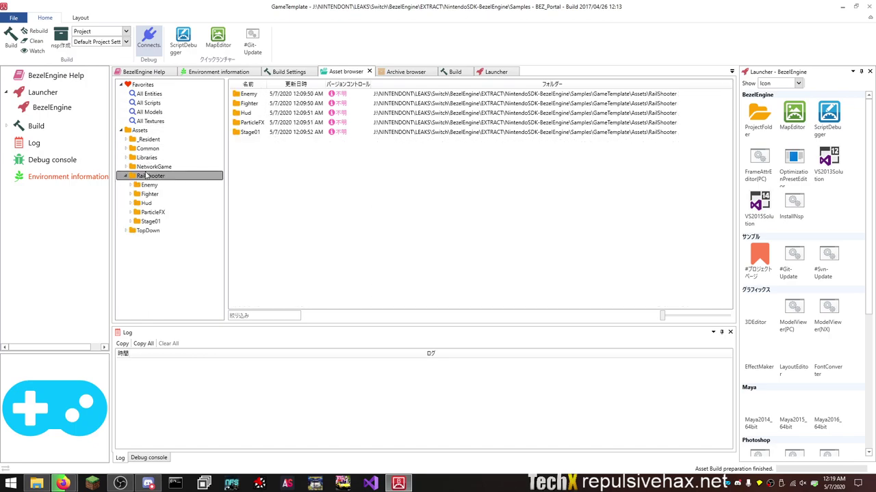
- Try to build the project's assets, check the Environment information page and return to the Log
left_click(11, 38)
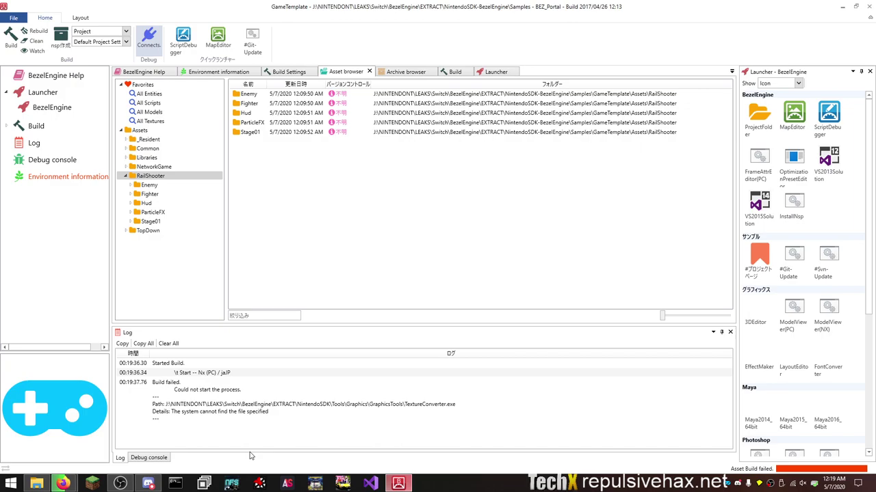
left_click(62, 180)
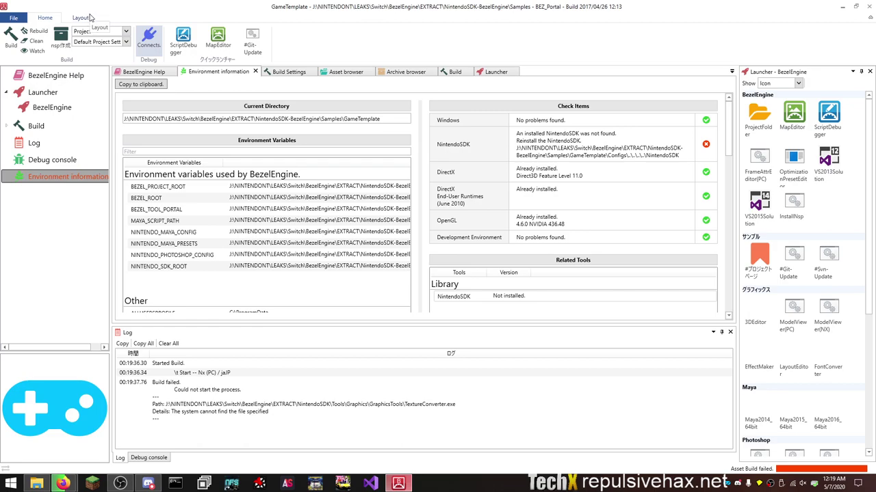
left_click(44, 144)
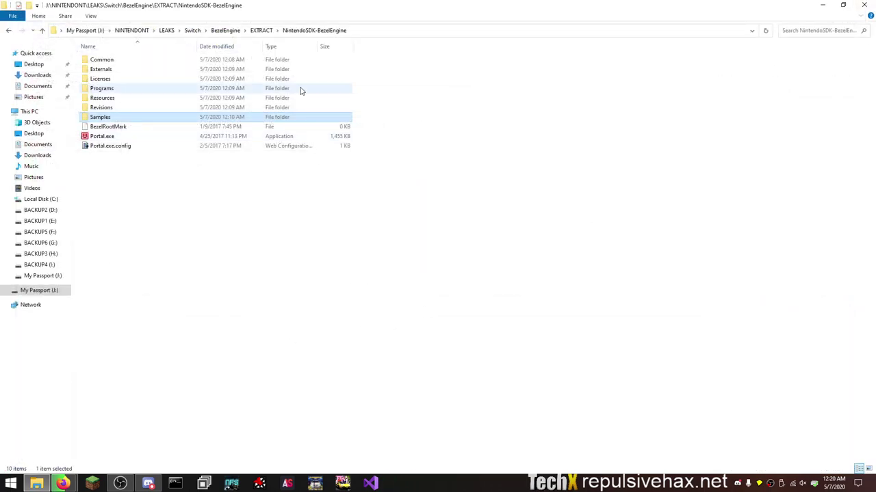
- Switch to File Explorer and delete the EXTRACT folder from the BezelEngine folder
left_click(231, 31)
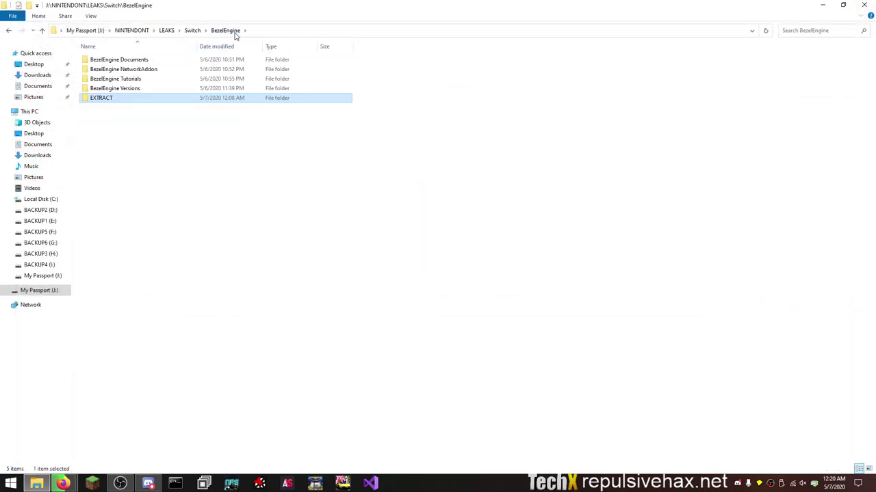
key("Delete")
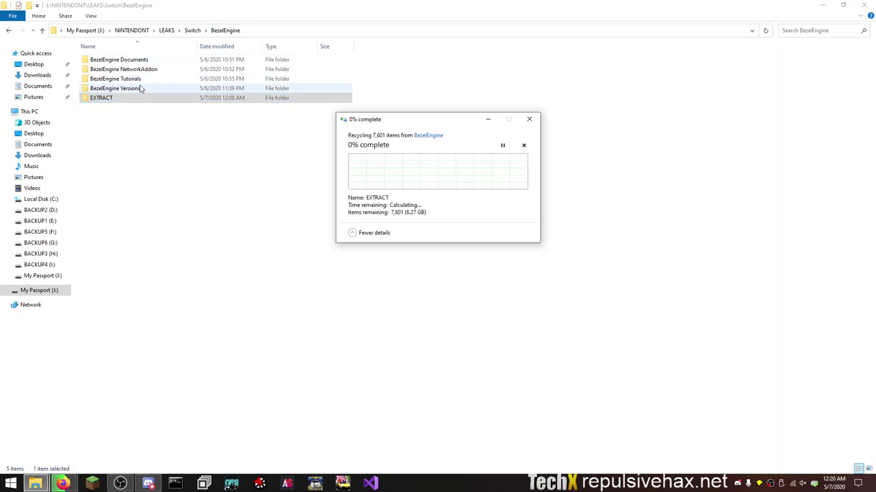
- In BezelEngine Versions, open BezelEngine-1.25.0+NXAddon5.3.0-5.4.0-en-20180514.zarf, check deploy-logic, and open BezelEngine_Samples-20180511.zip from deploy-bin
double_click(141, 88)
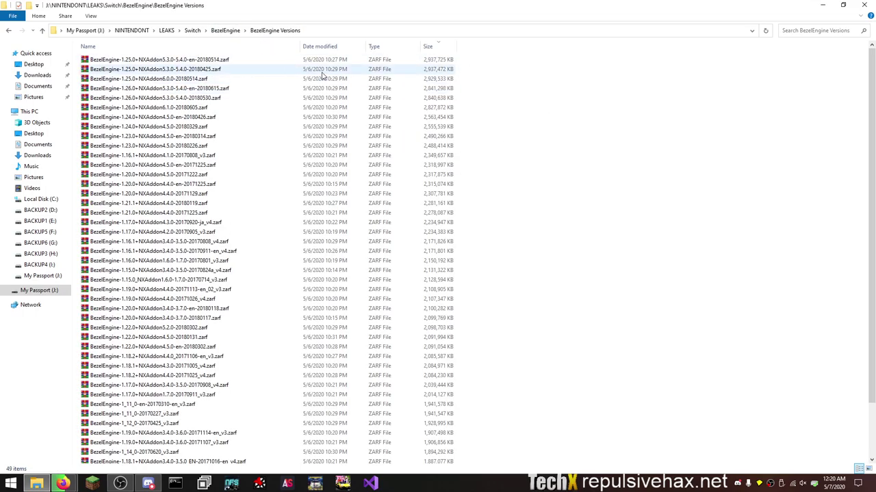
double_click(278, 63)
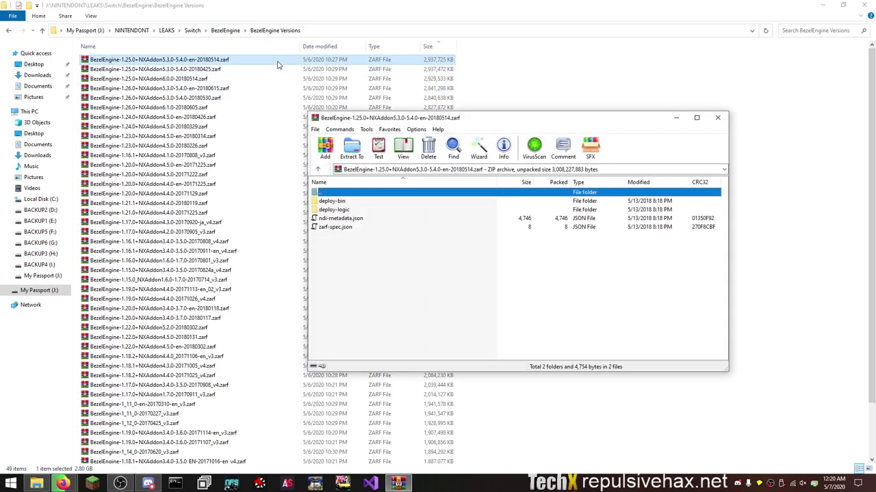
double_click(343, 210)
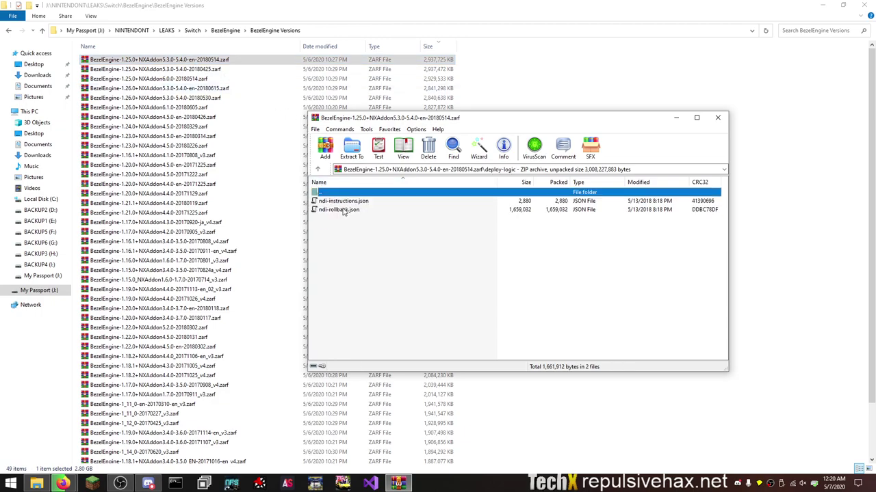
double_click(348, 194)
double_click(344, 204)
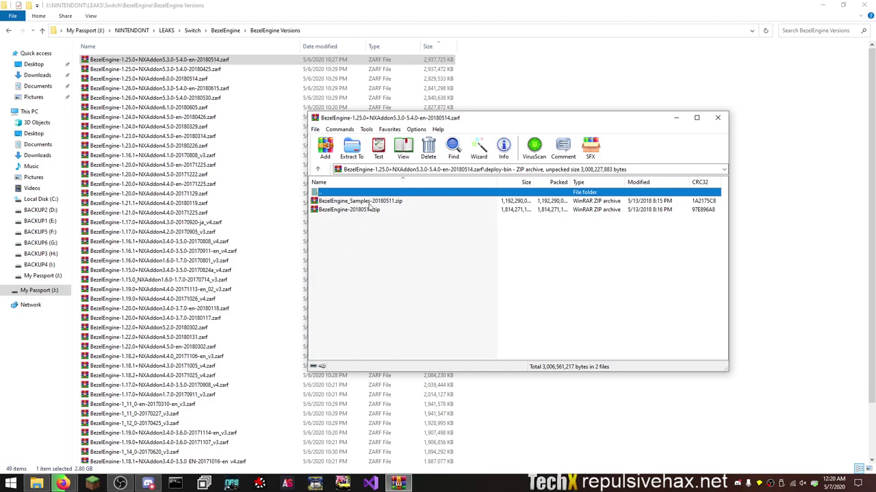
double_click(371, 205)
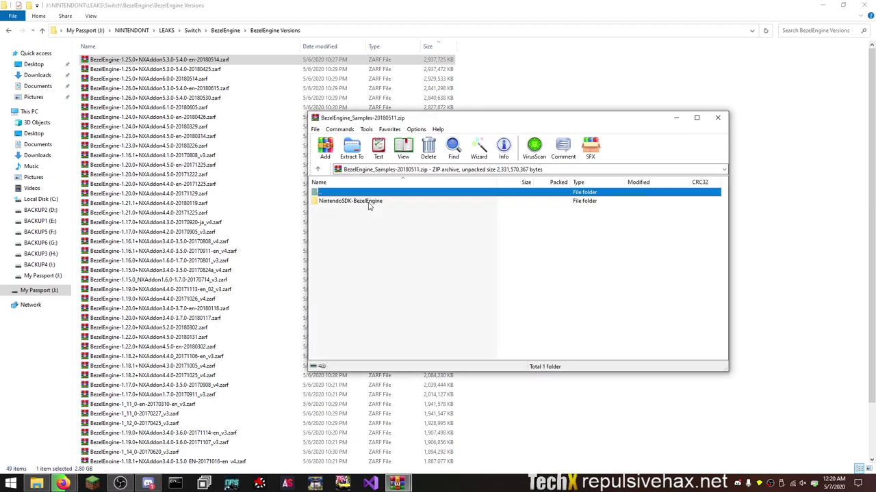
- Go to NintendoSDK-BezelEngine\Samples in the samples archive, look inside GameTemplate and return to Samples
double_click(348, 204)
double_click(344, 210)
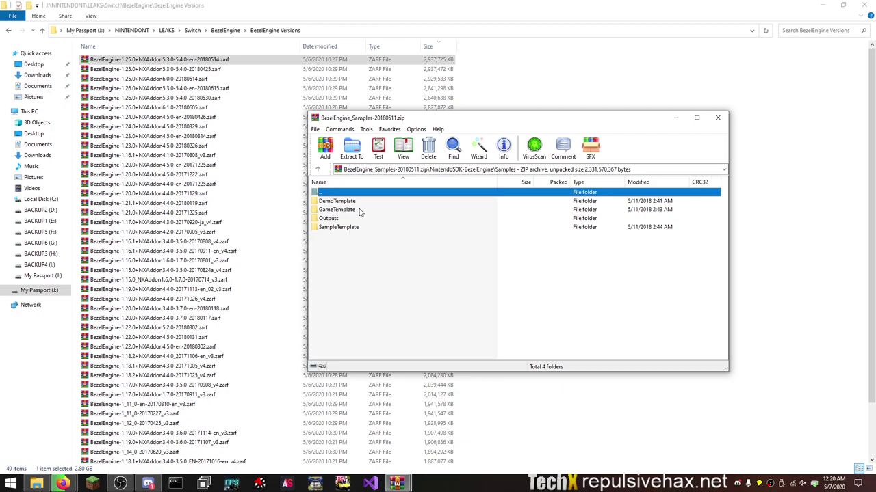
double_click(359, 213)
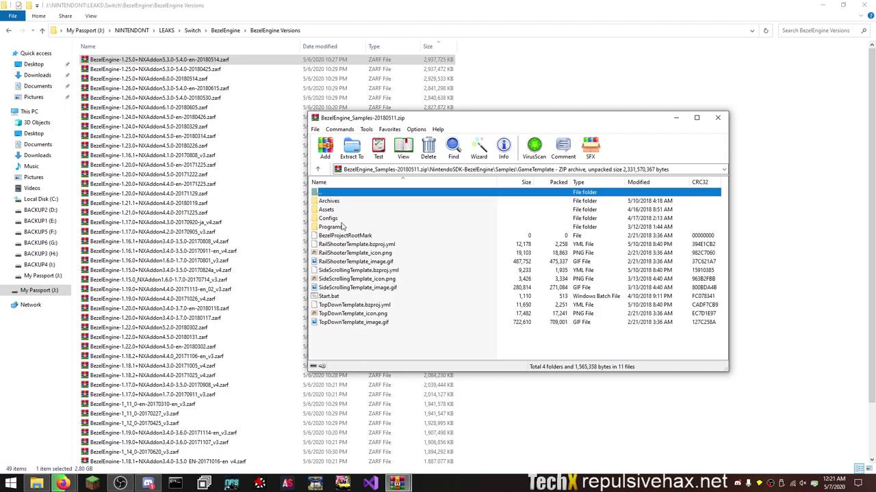
double_click(355, 194)
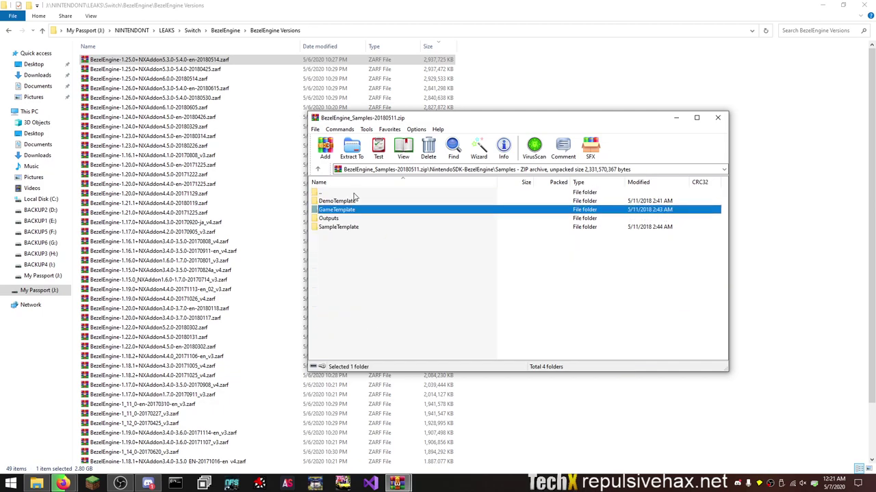
- Extract the GameTemplate folder from the samples archive into the BezelEngine folder
left_click(225, 30)
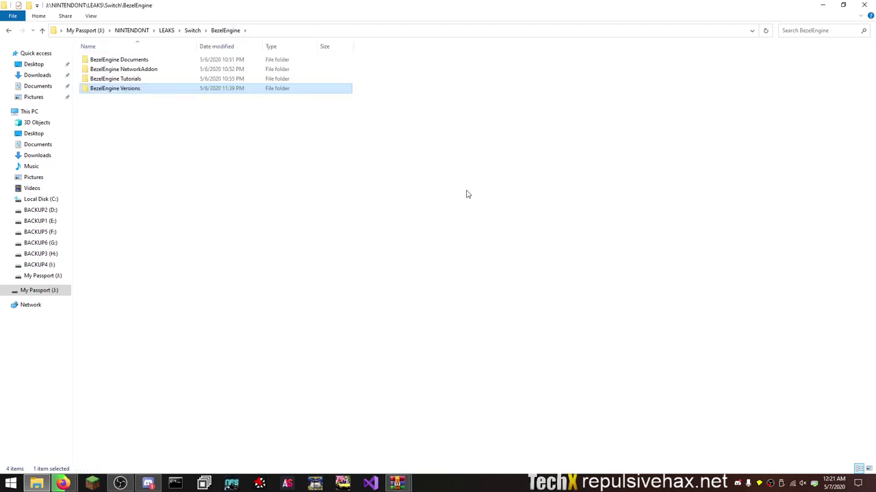
key("alt+Tab")
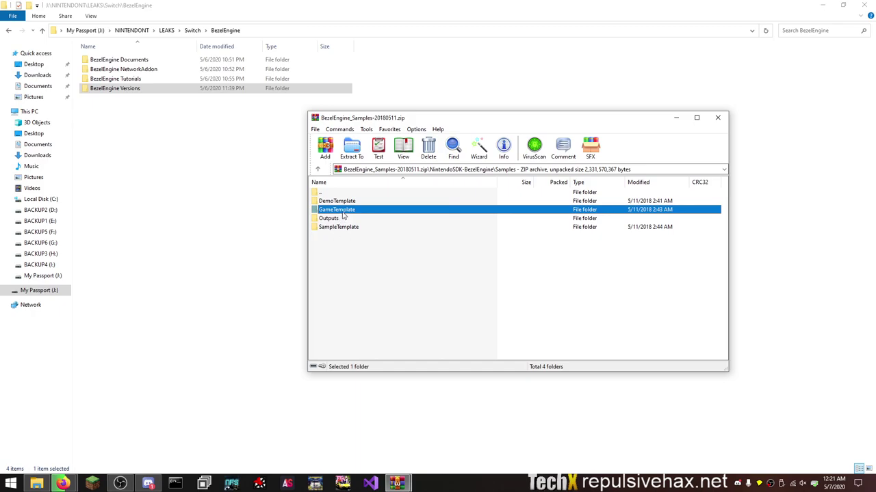
left_click_drag(345, 211, 192, 259)
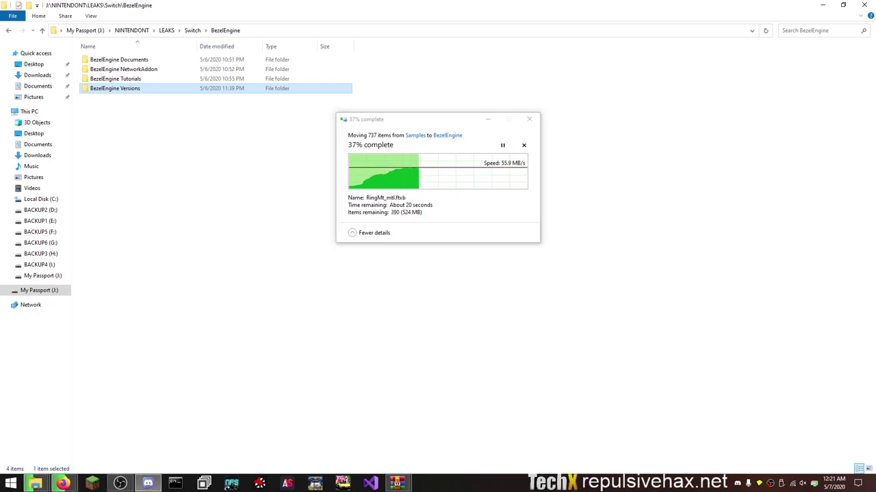
key("alt+Tab")
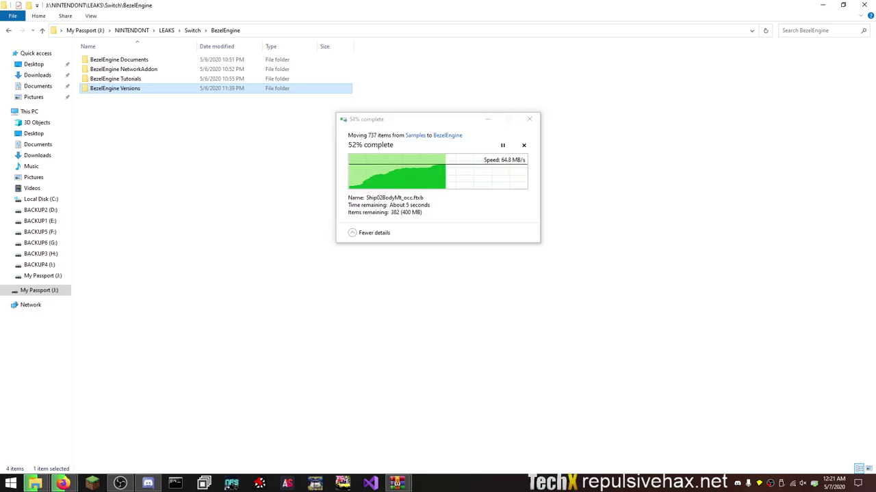
left_click(119, 483)
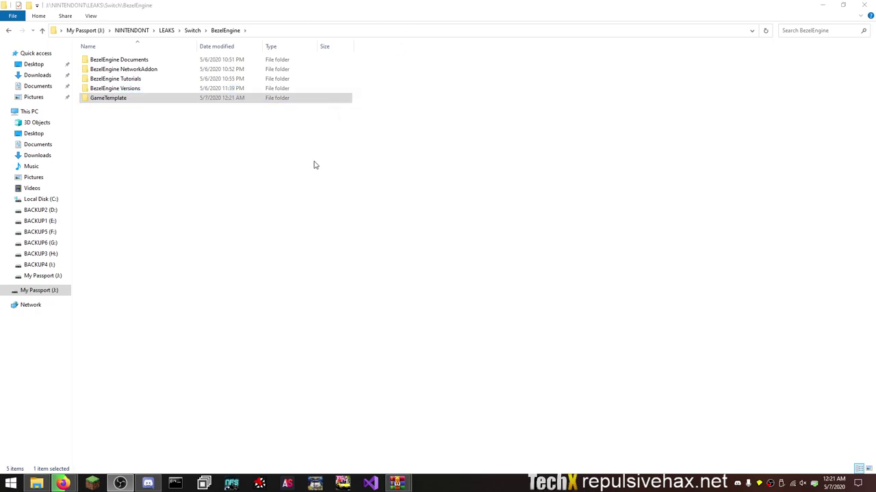
- Open the extracted GameTemplate folder and try to run Start.bat
double_click(122, 99)
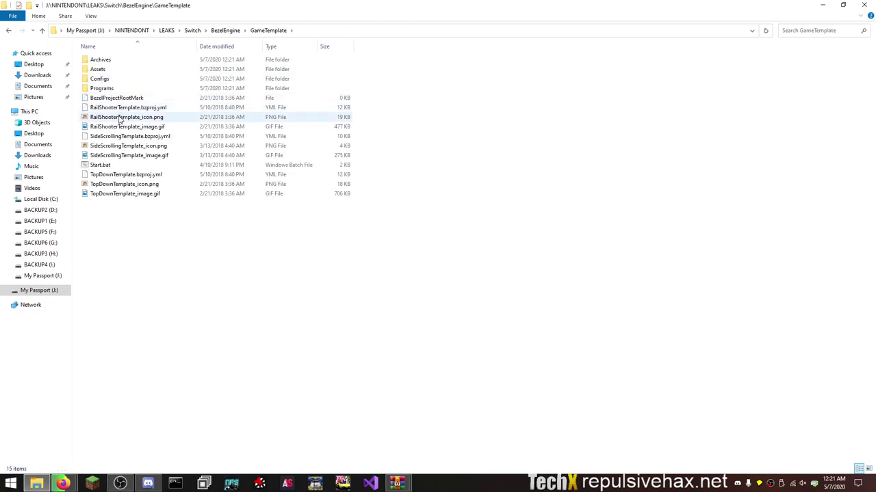
double_click(102, 166)
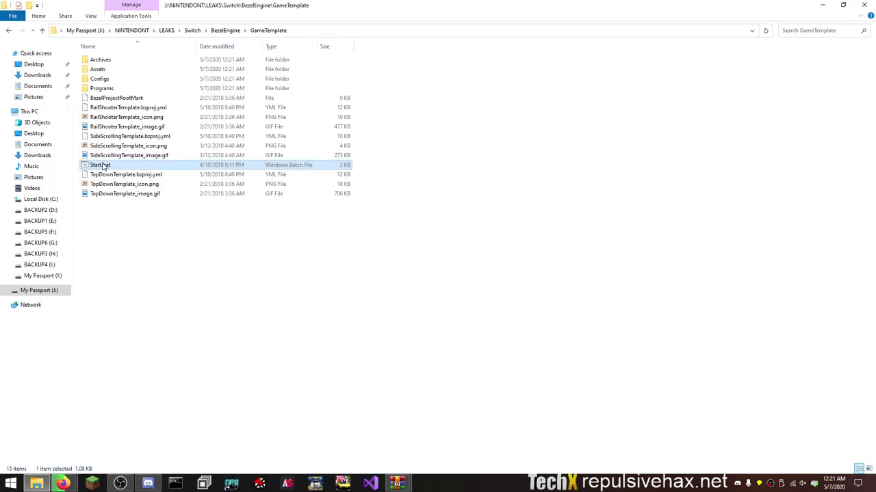
- Examine the source files in the Programs\Game folder and return to the GameTemplate folder
double_click(137, 89)
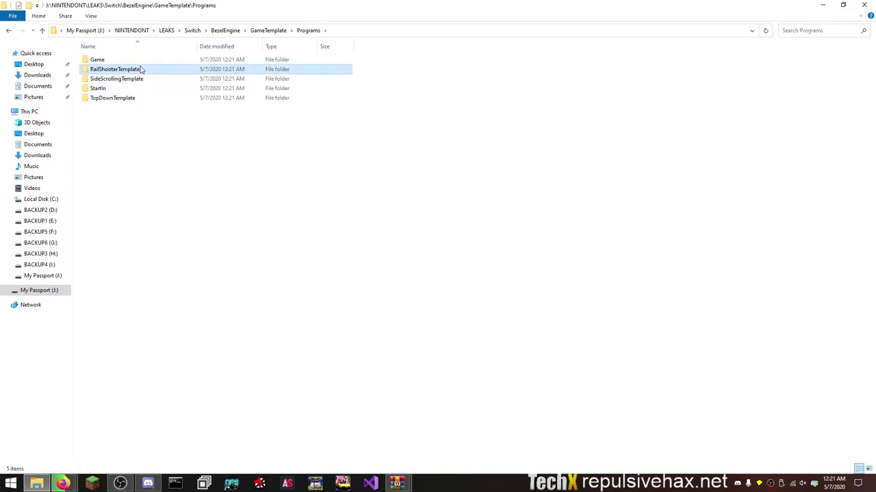
double_click(143, 61)
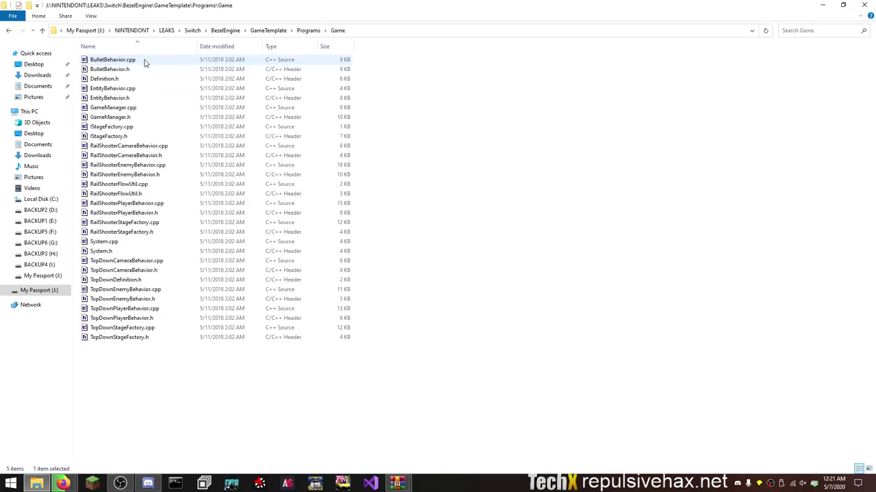
left_click(308, 31)
left_click(267, 31)
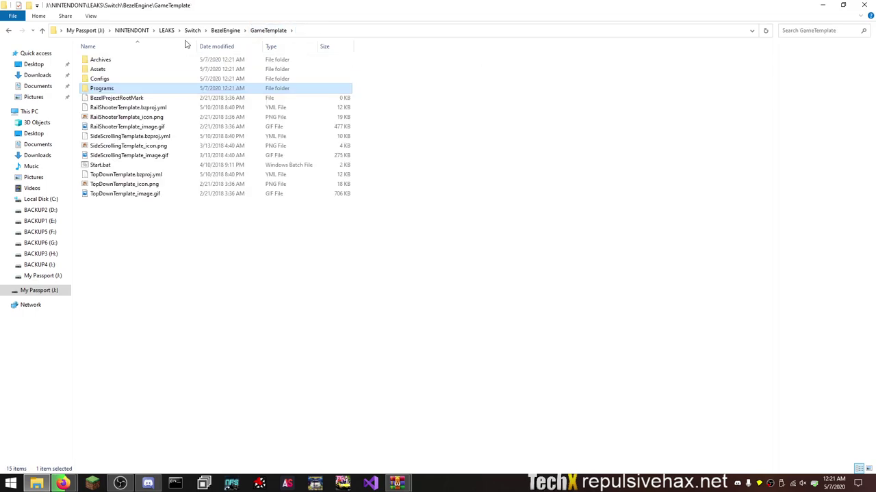
- Open the Configs folder, try to run BezelEnv.bat and return to the GameTemplate folder
double_click(123, 78)
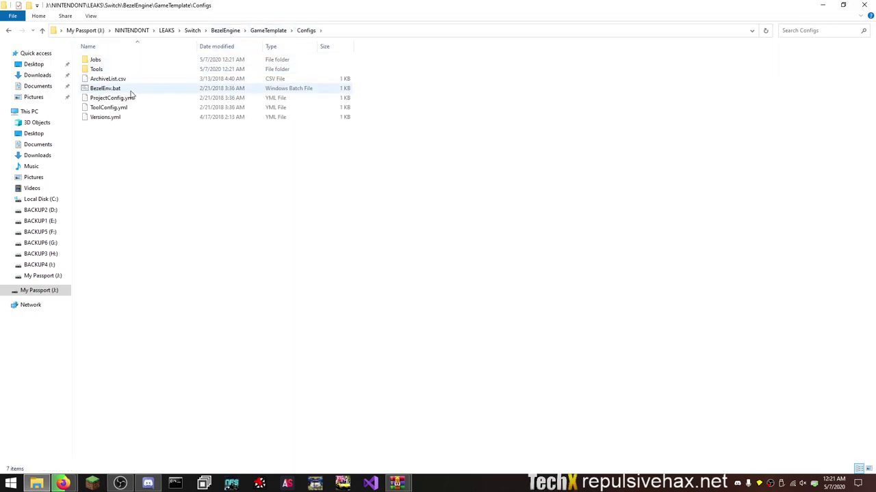
left_click(132, 92)
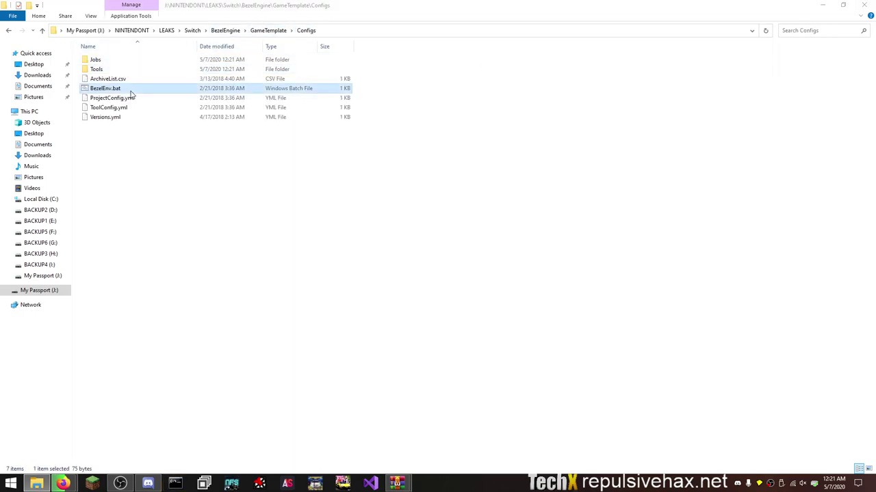
left_click(269, 33)
- Look through Assets down to RailShooter\Gui and the CSV files in Archives, and return to the GameTemplate folder
left_click(114, 72)
double_click(113, 74)
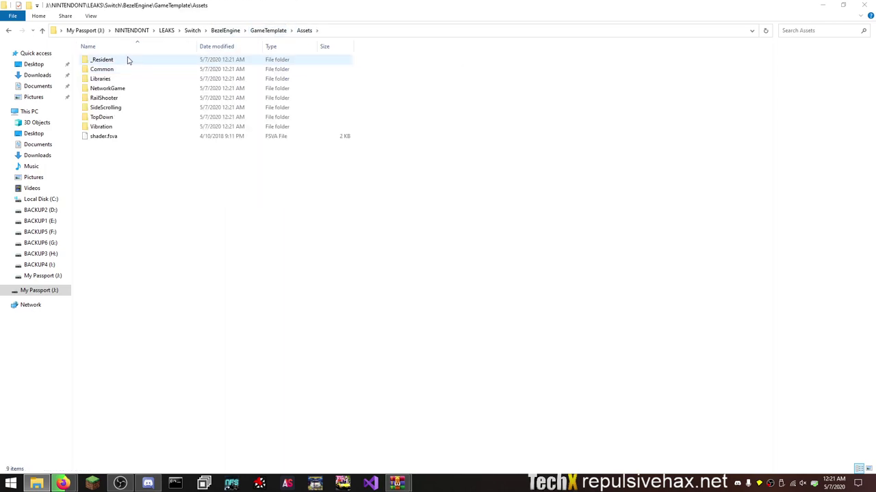
double_click(135, 99)
double_click(138, 90)
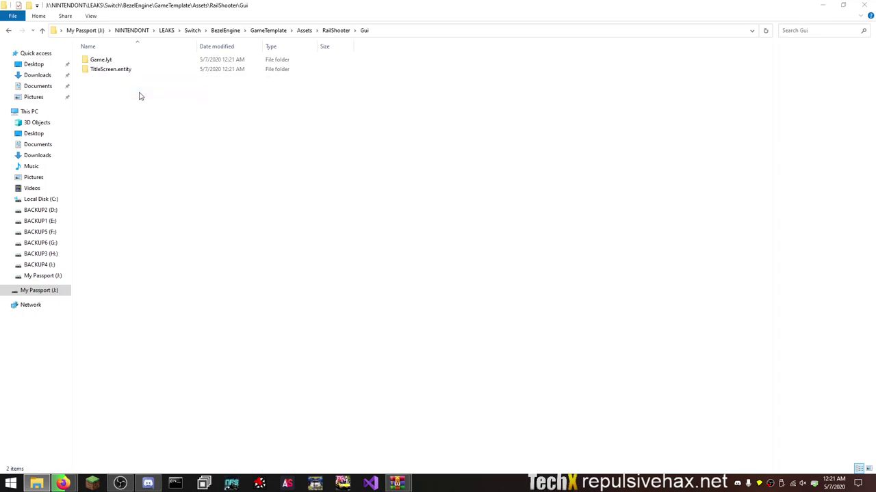
left_click(277, 31)
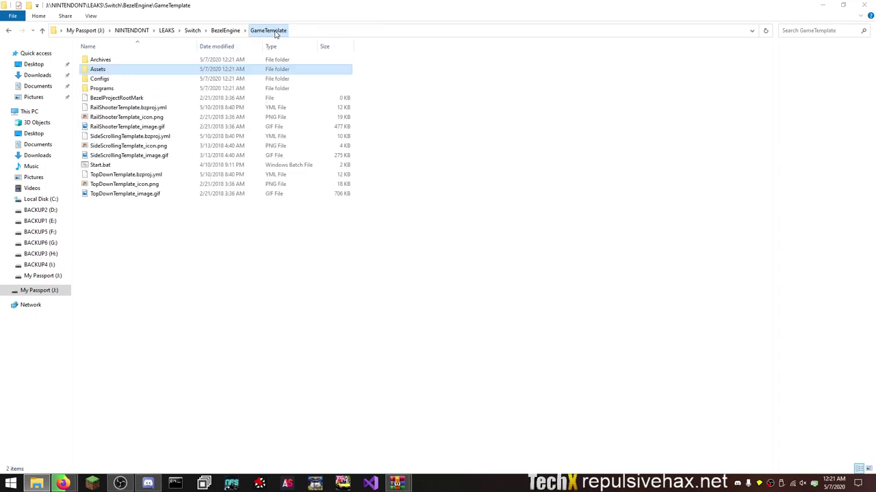
double_click(169, 60)
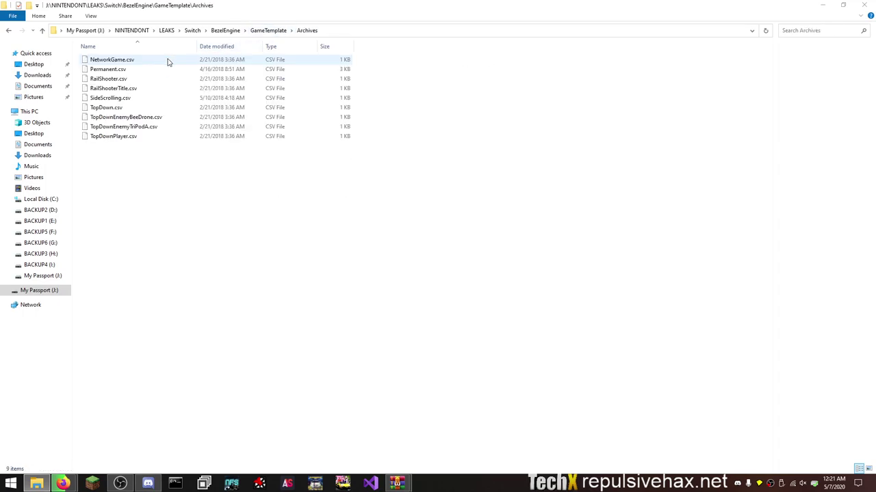
left_click(268, 31)
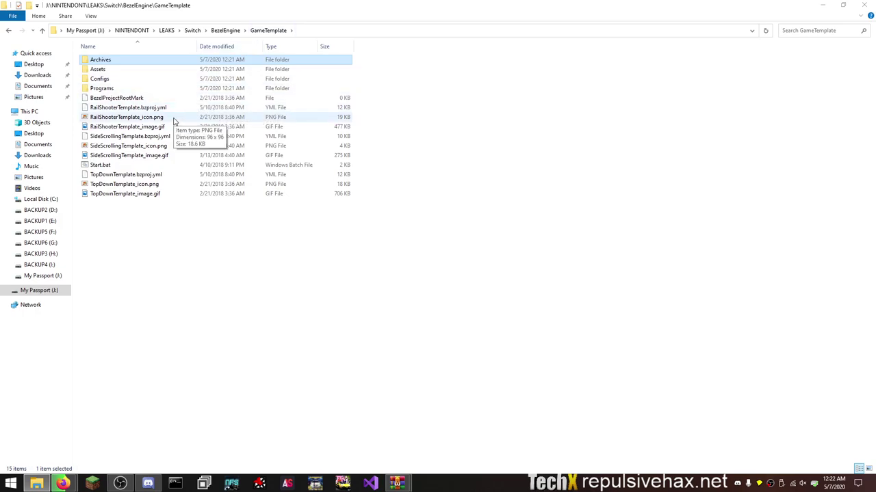
- Delete the extracted GameTemplate folder from the BezelEngine folder
left_click(221, 30)
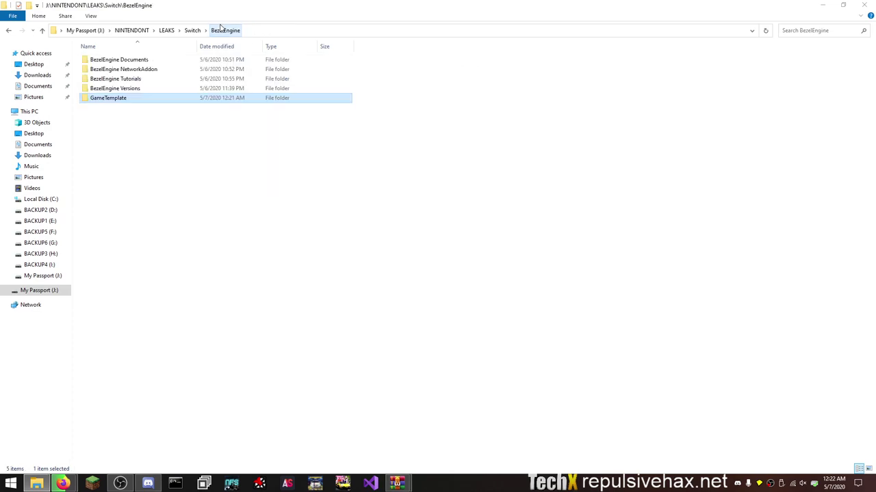
key("Delete")
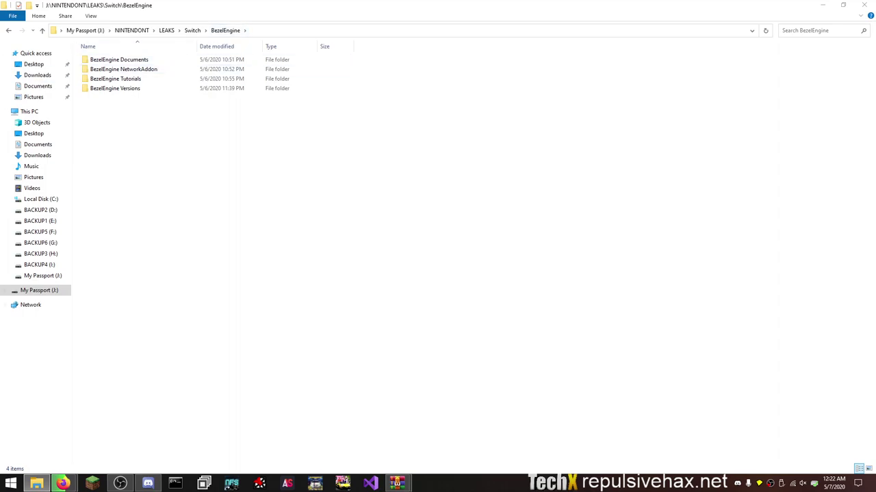
key("alt+Tab")
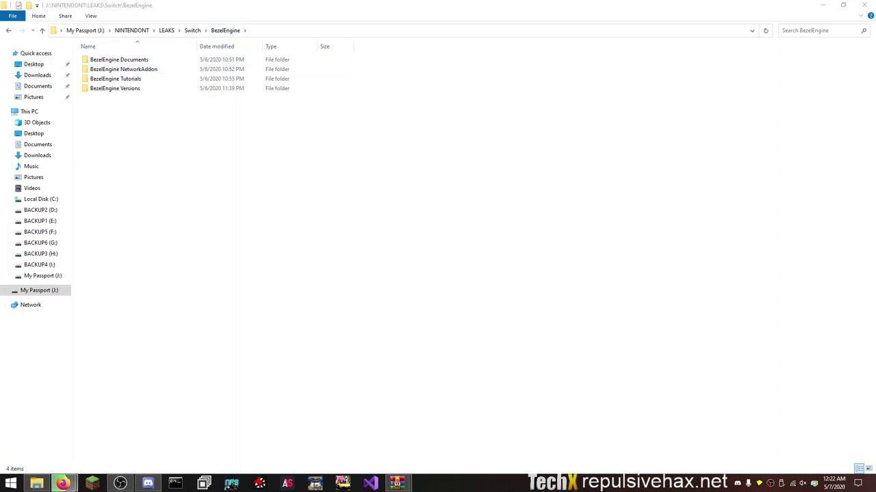